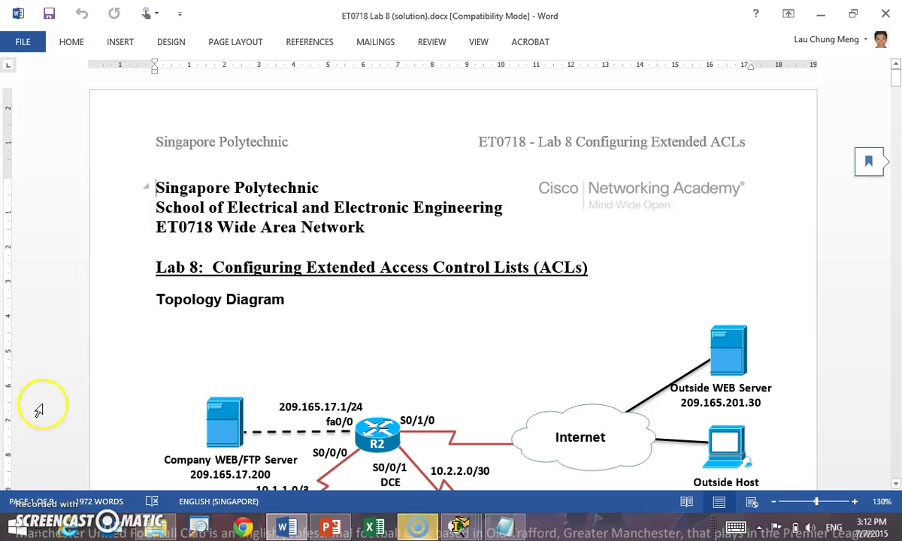
Handwrite the /27 prefix and its subnet mask 255.255.255.224 in ink below the Working heading of the wildcard mask section
{"action": "left_click_drag", "start_coordinate": [897, 78], "coordinate": [897, 93]}
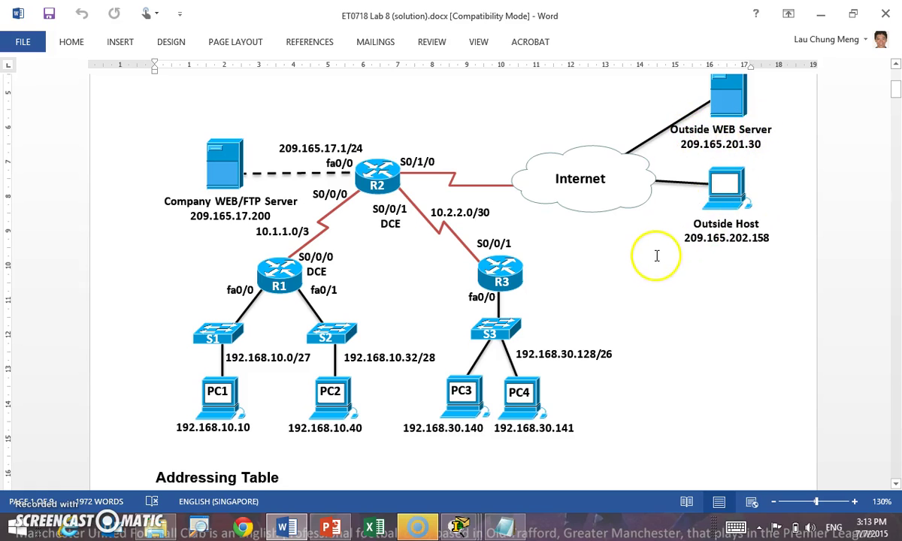
{"action": "left_click_drag", "start_coordinate": [896, 103], "coordinate": [896, 189]}
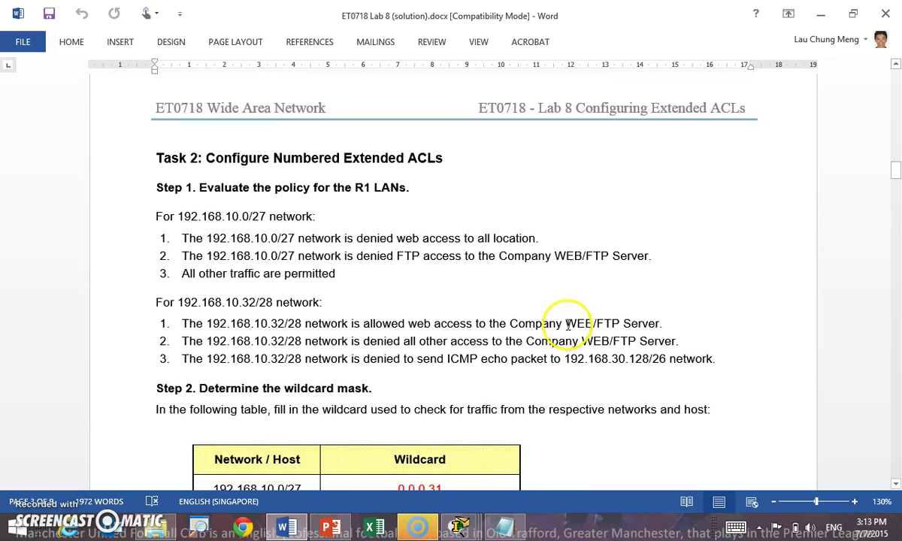
{"action": "left_click_drag", "start_coordinate": [896, 174], "coordinate": [894, 175]}
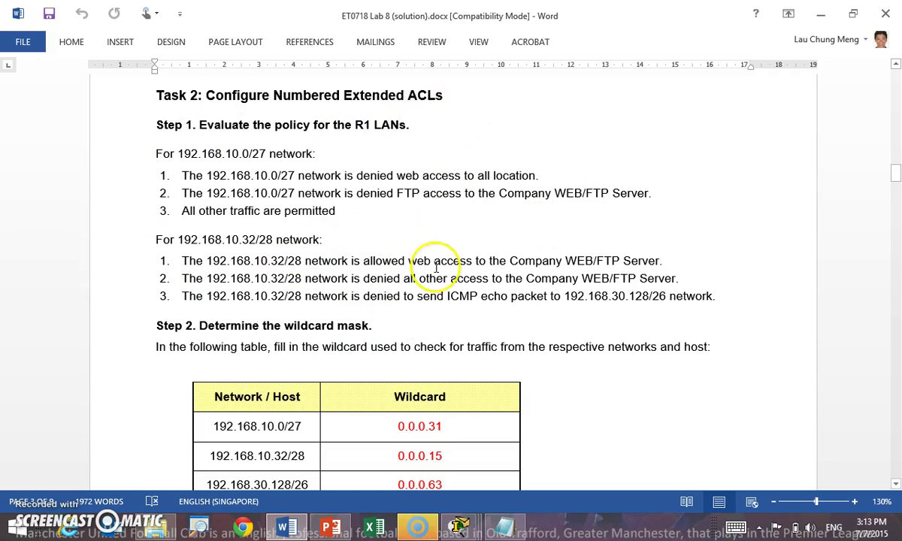
{"action": "left_click_drag", "start_coordinate": [896, 176], "coordinate": [896, 190]}
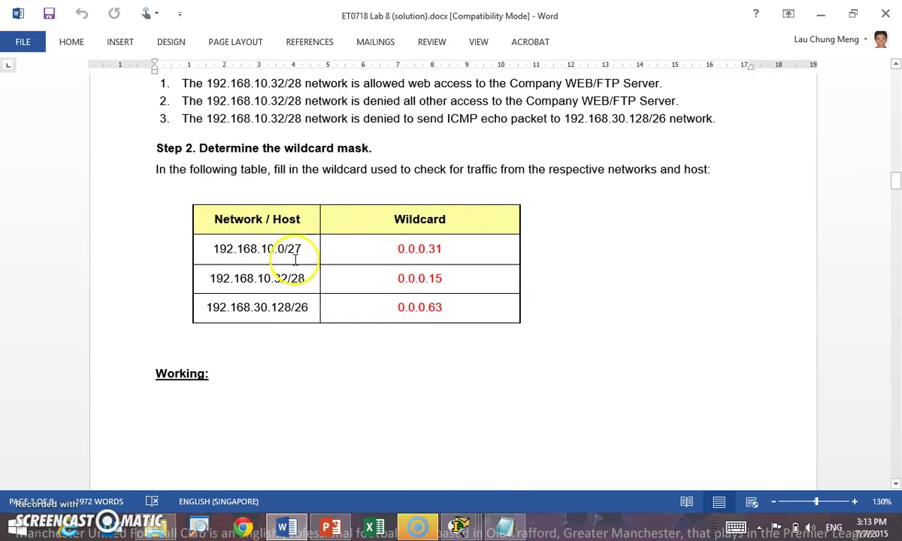
{"action": "left_click_drag", "start_coordinate": [897, 187], "coordinate": [897, 188]}
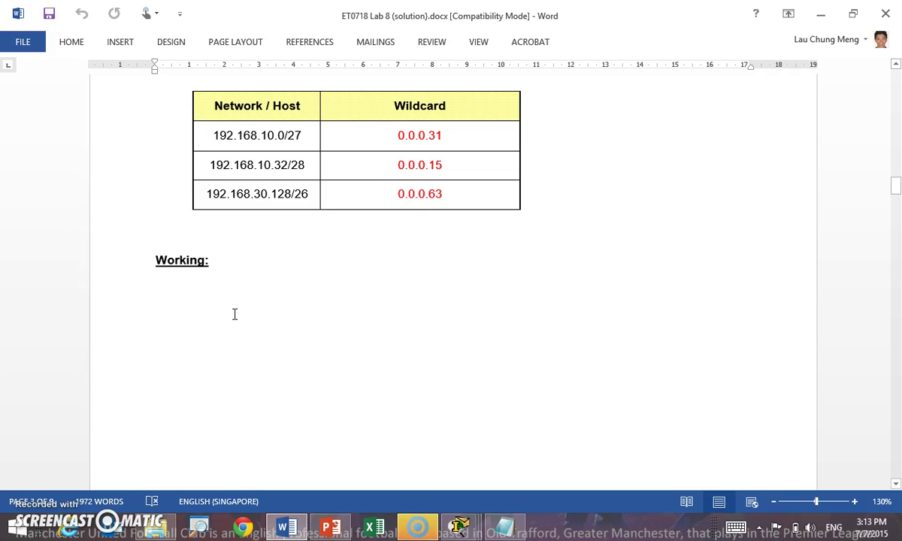
{"action": "left_click", "coordinate": [326, 151]}
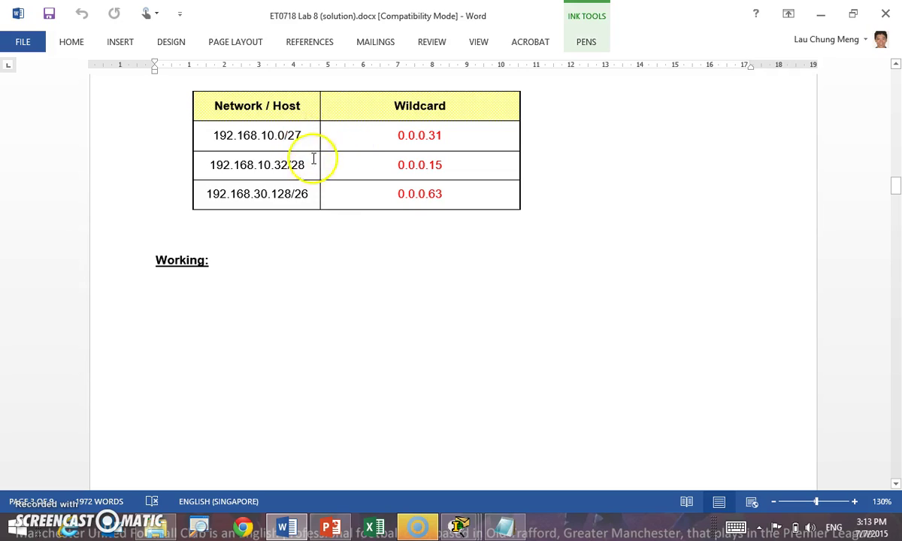
{"action": "left_click_drag", "start_coordinate": [286, 135], "coordinate": [303, 135]}
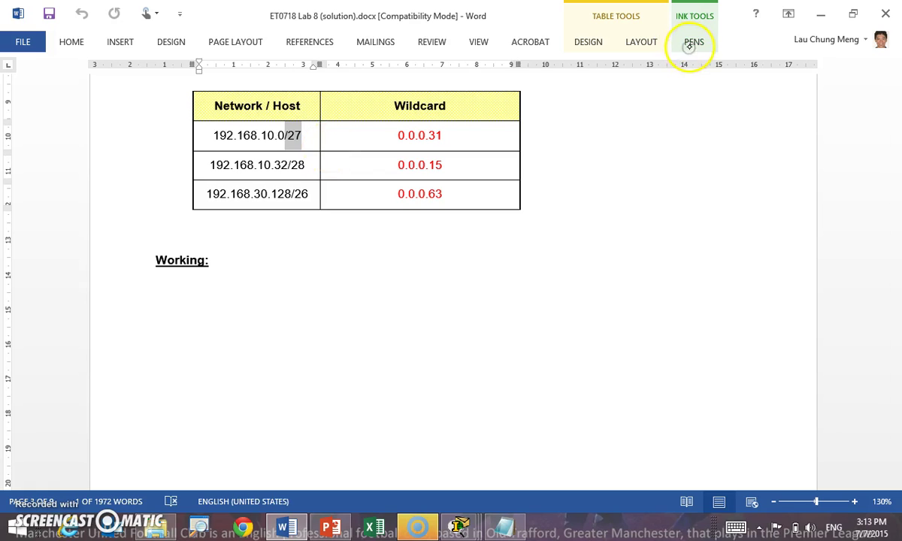
{"action": "left_click", "coordinate": [687, 36]}
{"action": "left_click", "coordinate": [19, 78]}
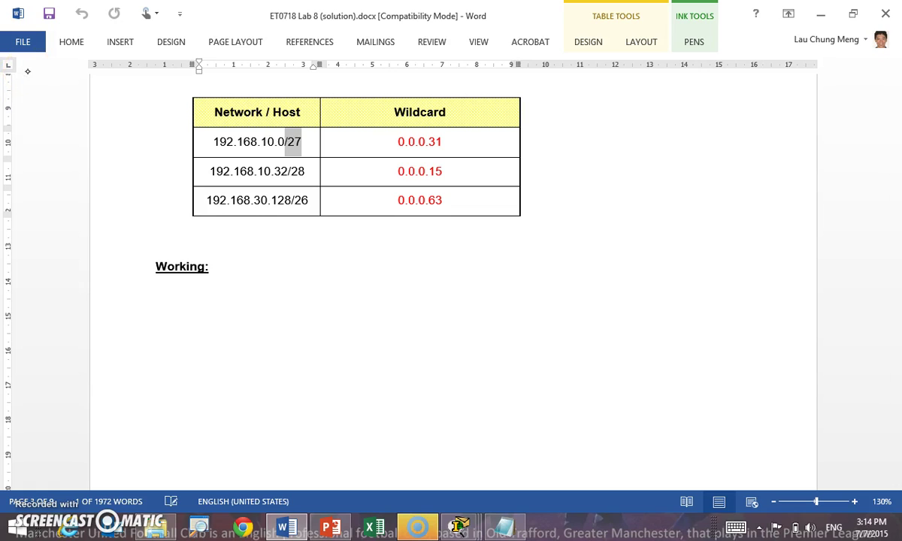
{"action": "mouse_move", "coordinate": [223, 280]}
{"action": "left_mouse_down"}
{"action": "mouse_move", "coordinate": [254, 293]}
{"action": "mouse_move", "coordinate": [253, 284]}
{"action": "mouse_move", "coordinate": [262, 300]}
{"action": "mouse_move", "coordinate": [278, 291]}
{"action": "mouse_move", "coordinate": [327, 312]}
{"action": "mouse_move", "coordinate": [334, 328]}
{"action": "mouse_move", "coordinate": [379, 320]}
{"action": "mouse_move", "coordinate": [378, 341]}
{"action": "mouse_move", "coordinate": [406, 322]}
{"action": "mouse_move", "coordinate": [409, 335]}
{"action": "mouse_move", "coordinate": [440, 318]}
{"action": "mouse_move", "coordinate": [438, 332]}
{"action": "mouse_move", "coordinate": [464, 314]}
{"action": "mouse_move", "coordinate": [463, 330]}
{"action": "mouse_move", "coordinate": [481, 313]}
{"action": "mouse_move", "coordinate": [474, 326]}
{"action": "mouse_move", "coordinate": [512, 310]}
{"action": "mouse_move", "coordinate": [540, 313]}
{"action": "mouse_move", "coordinate": [542, 325]}
{"action": "mouse_move", "coordinate": [560, 313]}
{"action": "mouse_move", "coordinate": [552, 329]}
{"action": "mouse_move", "coordinate": [575, 325]}
{"action": "mouse_move", "coordinate": [595, 306]}
{"action": "mouse_move", "coordinate": [585, 292]}
{"action": "mouse_move", "coordinate": [611, 318]}
{"action": "mouse_move", "coordinate": [629, 315]}
{"action": "mouse_move", "coordinate": [629, 327]}
{"action": "mouse_move", "coordinate": [665, 331]}
{"action": "left_mouse_up"}
{"action": "left_click", "coordinate": [575, 325]}
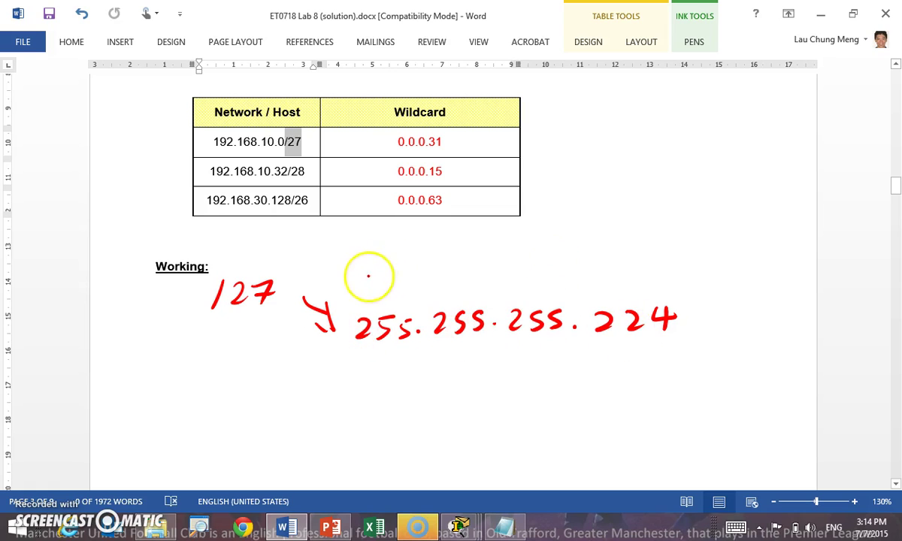
Handwrite 255.255.255.255 above the 255.255.255.224 mask and put a minus sign before the mask
{"action": "mouse_move", "coordinate": [353, 284]}
{"action": "left_mouse_down"}
{"action": "mouse_move", "coordinate": [426, 281]}
{"action": "mouse_move", "coordinate": [445, 295]}
{"action": "left_mouse_up"}
{"action": "left_click", "coordinate": [412, 293]}
{"action": "mouse_move", "coordinate": [460, 279]}
{"action": "left_mouse_down"}
{"action": "mouse_move", "coordinate": [612, 281]}
{"action": "mouse_move", "coordinate": [639, 296]}
{"action": "left_mouse_up"}
{"action": "left_click", "coordinate": [496, 292]}
{"action": "left_click", "coordinate": [576, 290]}
{"action": "left_click", "coordinate": [339, 328]}
Rule a line under the subtraction, write 0.0.0.31 beneath it, and draw an arrow to the 192.168.10.0/27 wildcard row
{"action": "mouse_move", "coordinate": [327, 350]}
{"action": "left_mouse_down"}
{"action": "mouse_move", "coordinate": [509, 351]}
{"action": "mouse_move", "coordinate": [676, 339]}
{"action": "left_mouse_up"}
{"action": "mouse_move", "coordinate": [403, 362]}
{"action": "left_mouse_down"}
{"action": "mouse_move", "coordinate": [388, 383]}
{"action": "mouse_move", "coordinate": [402, 364]}
{"action": "left_mouse_up"}
{"action": "left_click", "coordinate": [424, 374]}
{"action": "left_click_drag", "start_coordinate": [465, 363], "coordinate": [467, 371]}
{"action": "left_click", "coordinate": [485, 374]}
{"action": "left_click_drag", "start_coordinate": [536, 362], "coordinate": [536, 364]}
{"action": "left_click", "coordinate": [578, 374]}
{"action": "mouse_move", "coordinate": [611, 357]}
{"action": "left_mouse_down"}
{"action": "mouse_move", "coordinate": [615, 376]}
{"action": "mouse_move", "coordinate": [636, 379]}
{"action": "mouse_move", "coordinate": [751, 282]}
{"action": "mouse_move", "coordinate": [541, 152]}
{"action": "mouse_move", "coordinate": [554, 167]}
{"action": "left_mouse_up"}
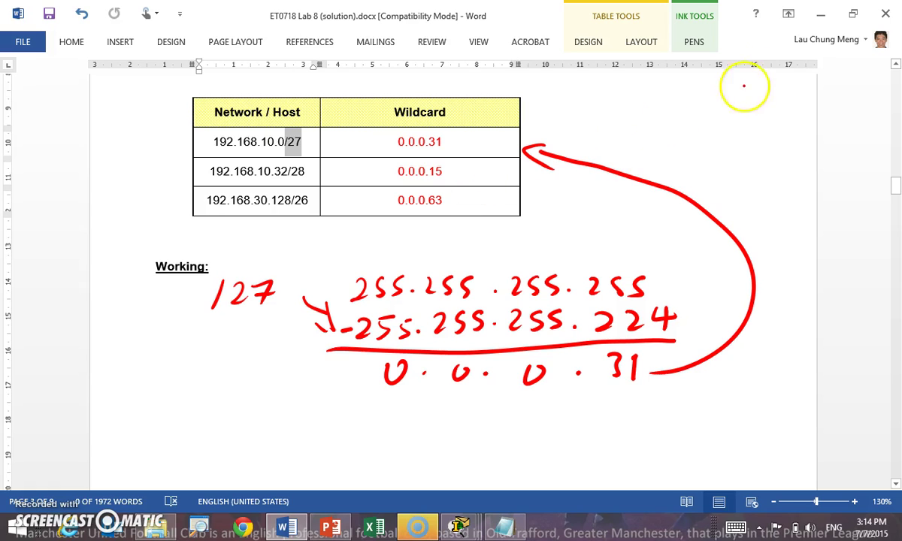
After the Step 3 connectivity test table, switch to Packet Tracer, close PC1's leftover windows and reopen PC1 from the topology
{"action": "left_click_drag", "start_coordinate": [896, 188], "coordinate": [896, 218]}
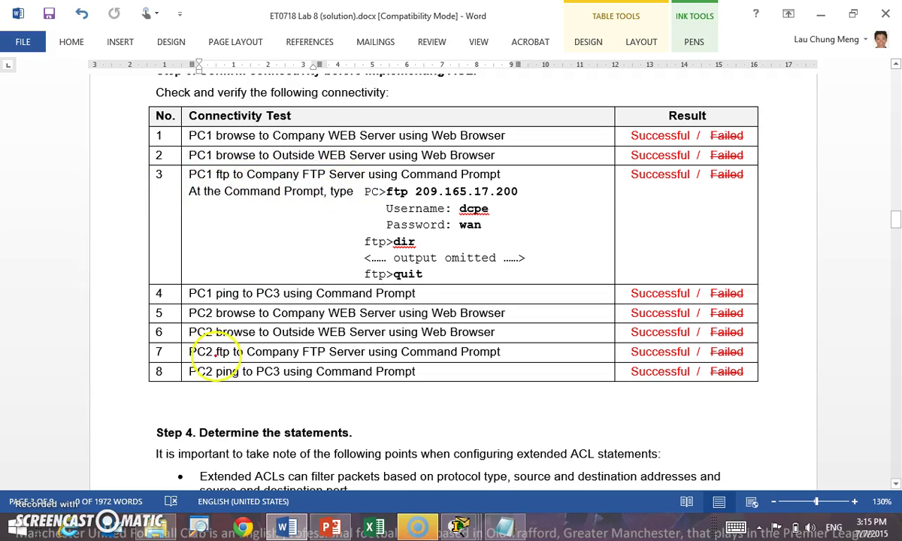
{"action": "left_click", "coordinate": [460, 526]}
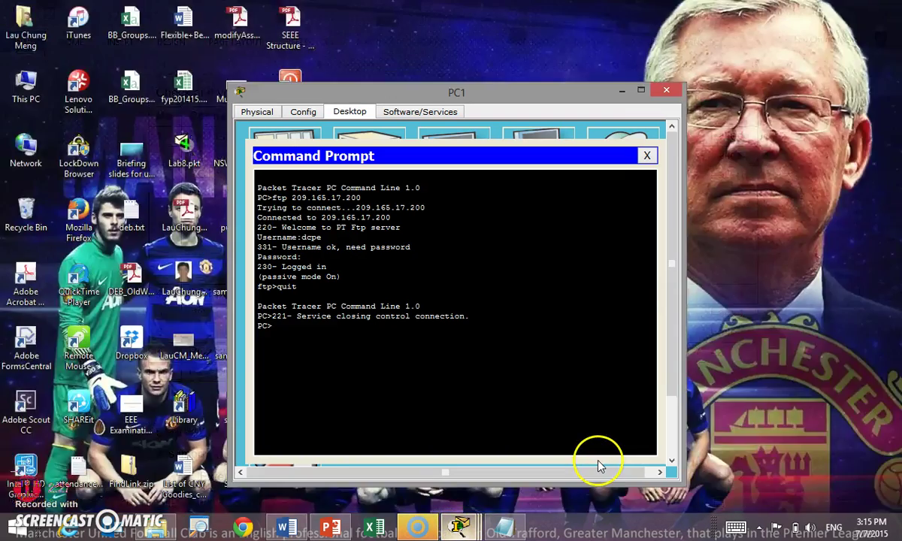
{"action": "left_click", "coordinate": [590, 455]}
{"action": "left_click", "coordinate": [646, 155]}
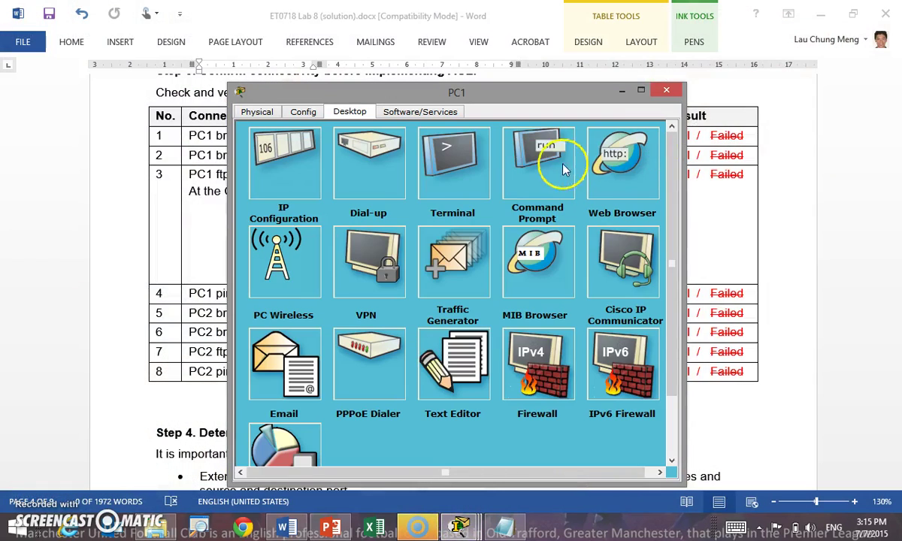
{"action": "left_click", "coordinate": [666, 90]}
{"action": "mouse_move", "coordinate": [460, 526]}
{"action": "left_click", "coordinate": [476, 483]}
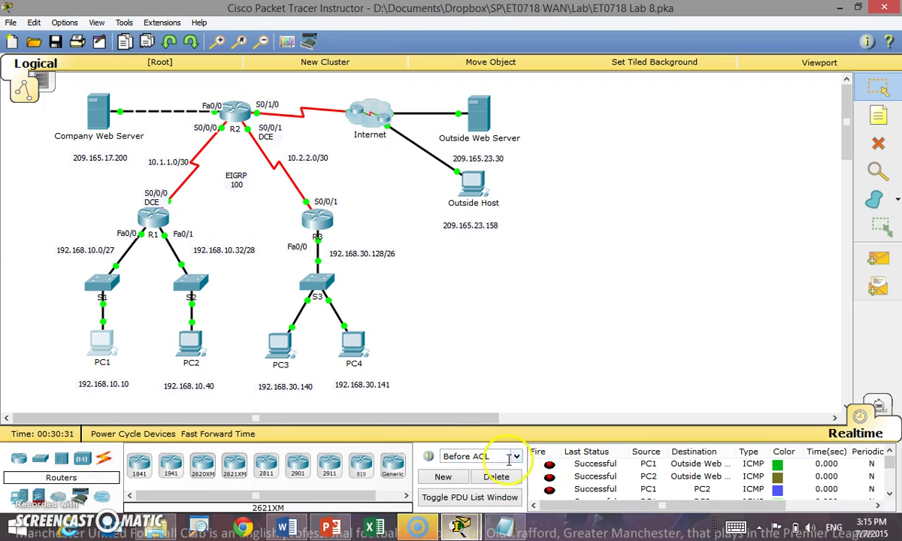
{"action": "left_click", "coordinate": [102, 349]}
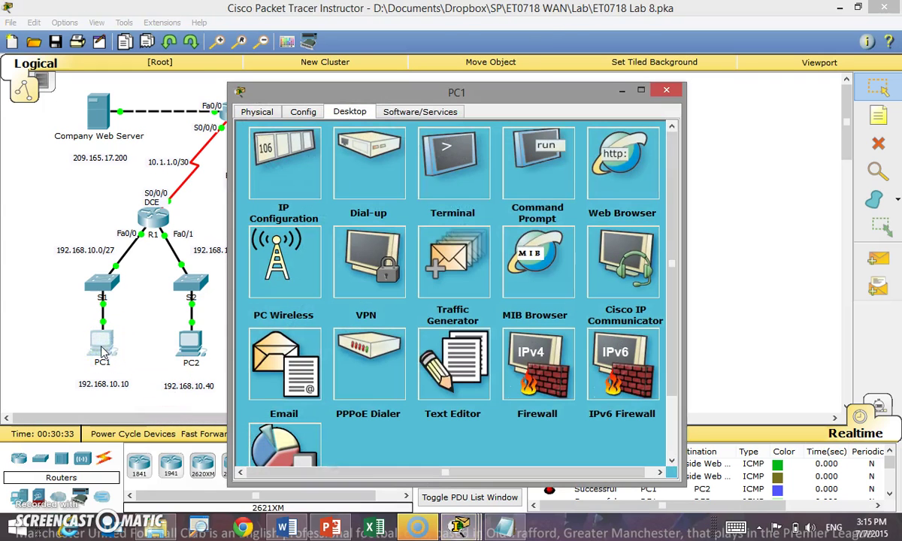
From PC1's Command Prompt, connect to 209.165.17.200 by FTP, log in with the username and password, and quit the session
{"action": "left_click", "coordinate": [547, 167]}
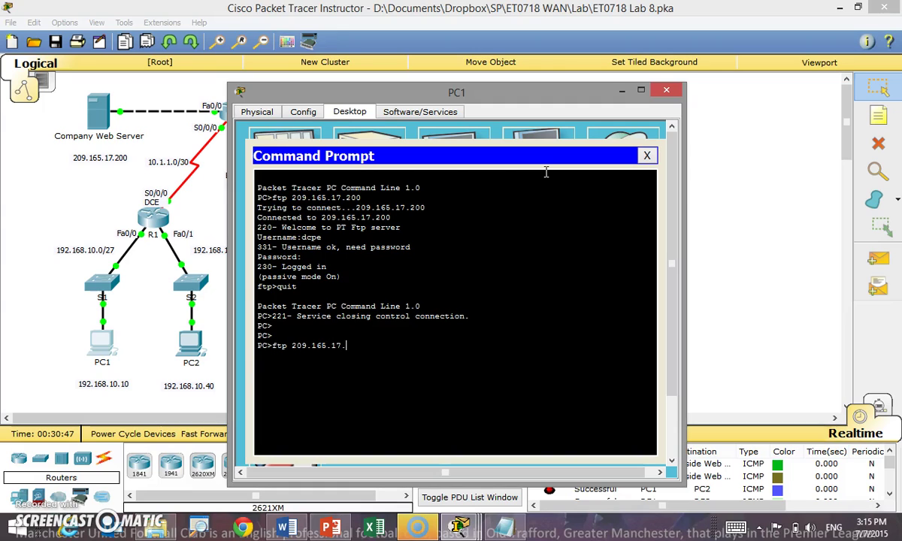
{"action": "key", "text": "Return"}
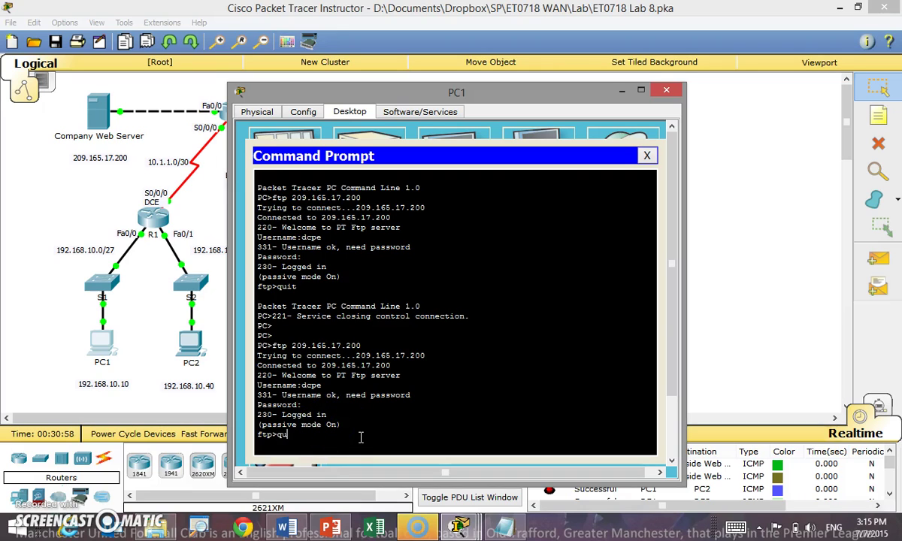
{"action": "key", "text": "Return"}
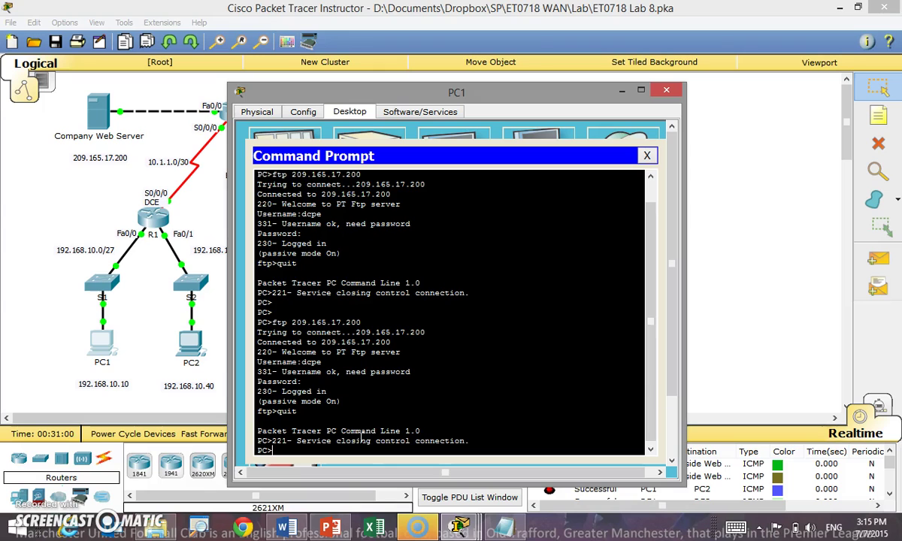
Back in the Word lab document, underline "destination" in the extended ACL notes and circle "All other" in the access-list 101 policy
{"action": "key", "text": "alt+Tab"}
{"action": "key", "text": "alt+Tab"}
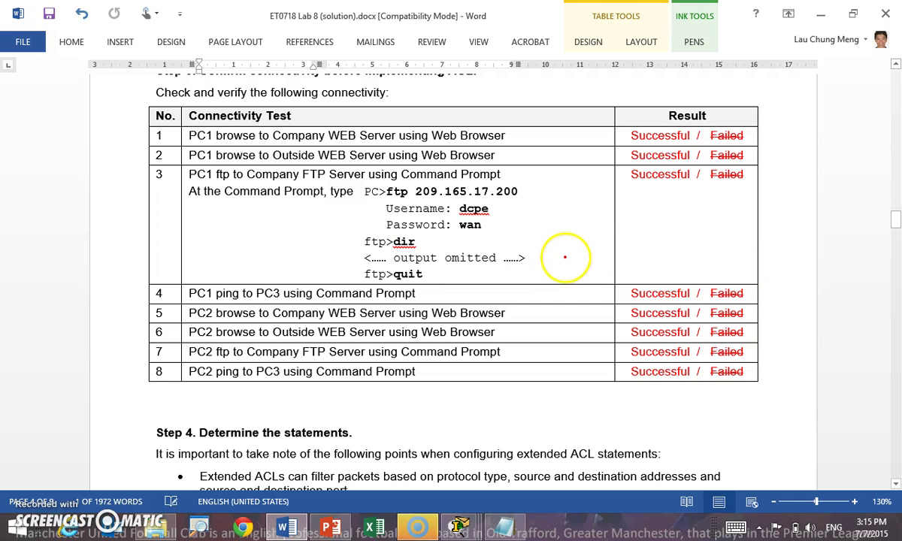
{"action": "scroll", "coordinate": [548, 278], "scroll_direction": "down", "scroll_amount": 2}
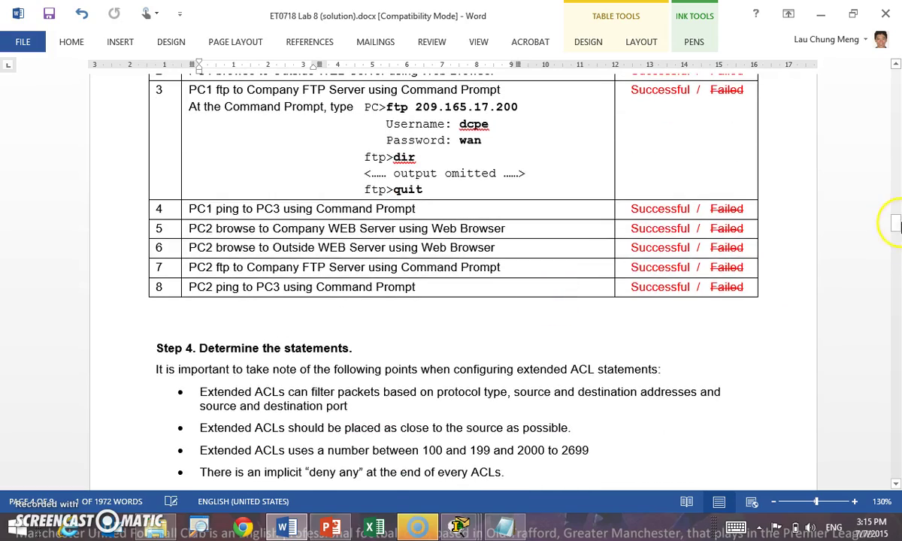
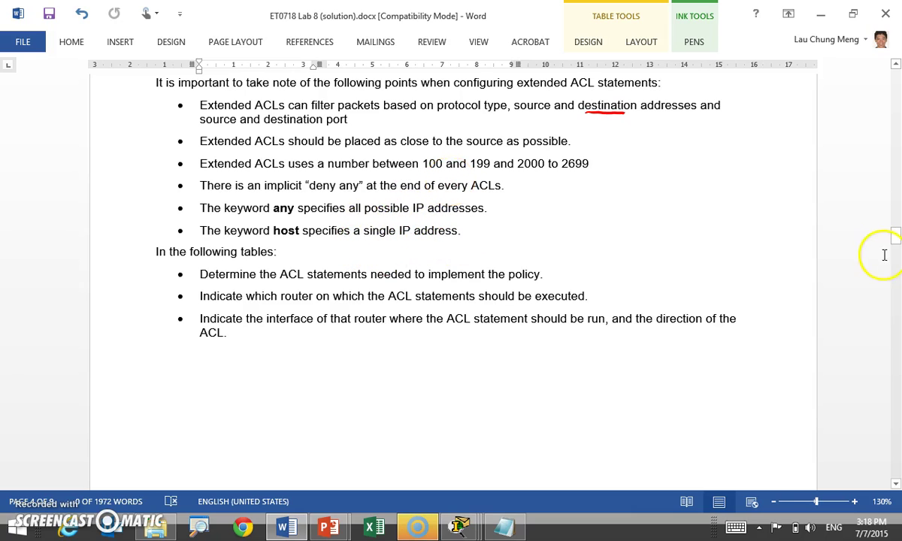
{"action": "scroll", "coordinate": [848, 263], "scroll_direction": "down", "scroll_amount": 10}
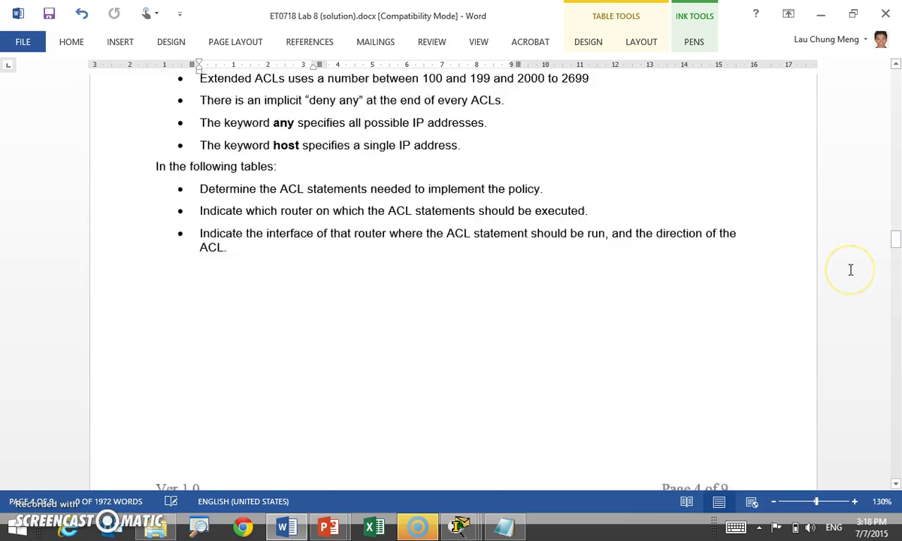
{"action": "scroll", "coordinate": [853, 277], "scroll_direction": "down", "scroll_amount": 3}
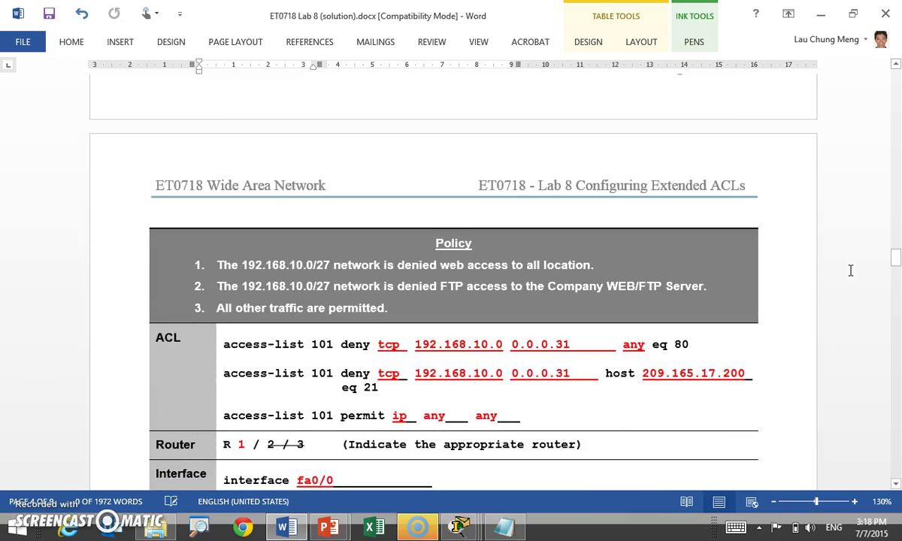
{"action": "scroll", "coordinate": [850, 270], "scroll_direction": "down", "scroll_amount": 2}
{"action": "scroll", "coordinate": [850, 270], "scroll_direction": "down", "scroll_amount": 2}
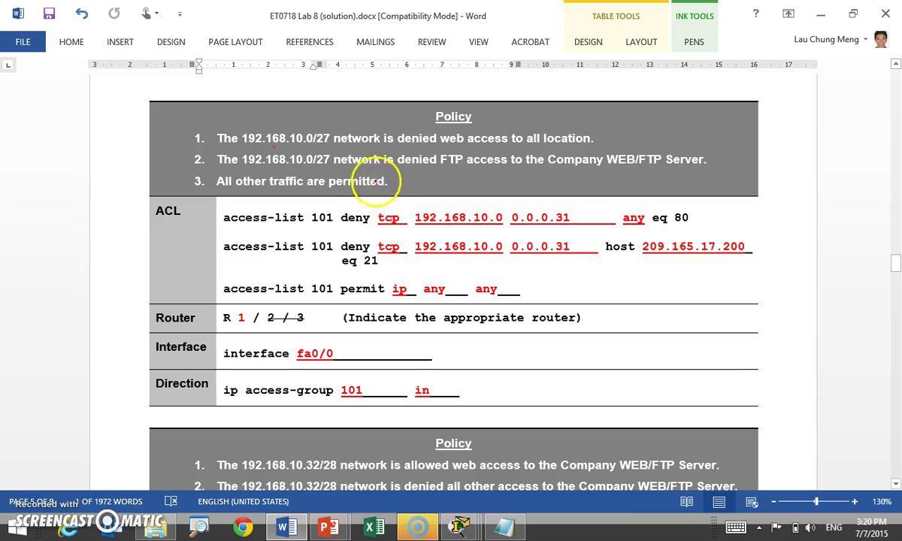
{"action": "mouse_move", "coordinate": [257, 172]}
{"action": "left_mouse_down"}
{"action": "mouse_move", "coordinate": [223, 172]}
{"action": "mouse_move", "coordinate": [212, 199]}
{"action": "mouse_move", "coordinate": [259, 195]}
{"action": "mouse_move", "coordinate": [256, 171]}
{"action": "left_mouse_up"}
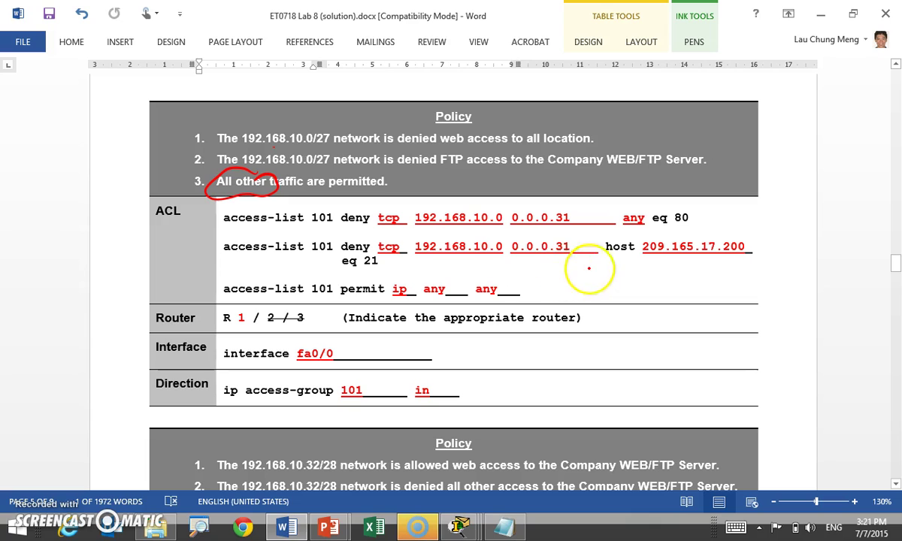
Switch to the topology slide, underline the 192.168.10.0/27 network and R1, circle R1's fa0/0, and draw an arrow towards R1
{"action": "key", "text": "alt+Tab"}
{"action": "key", "text": "alt+Tab"}
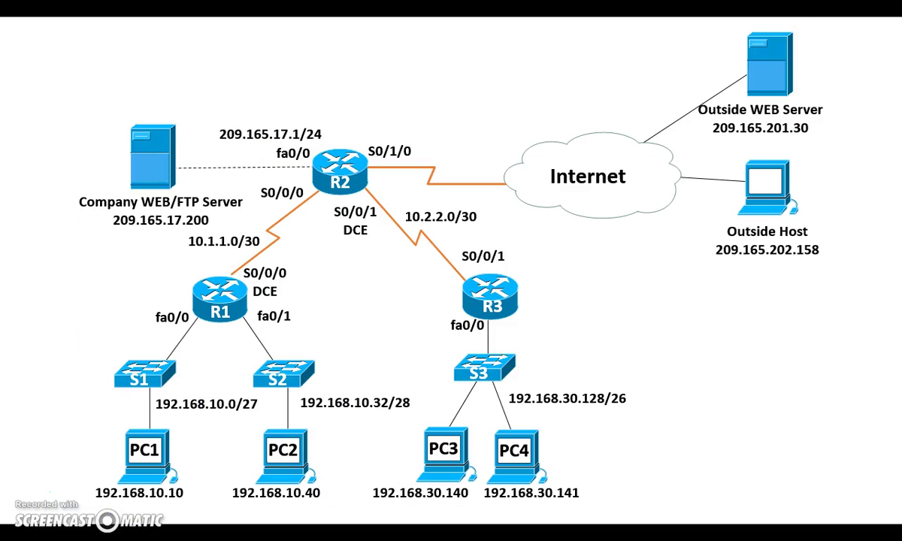
{"action": "left_click_drag", "start_coordinate": [187, 412], "coordinate": [226, 414]}
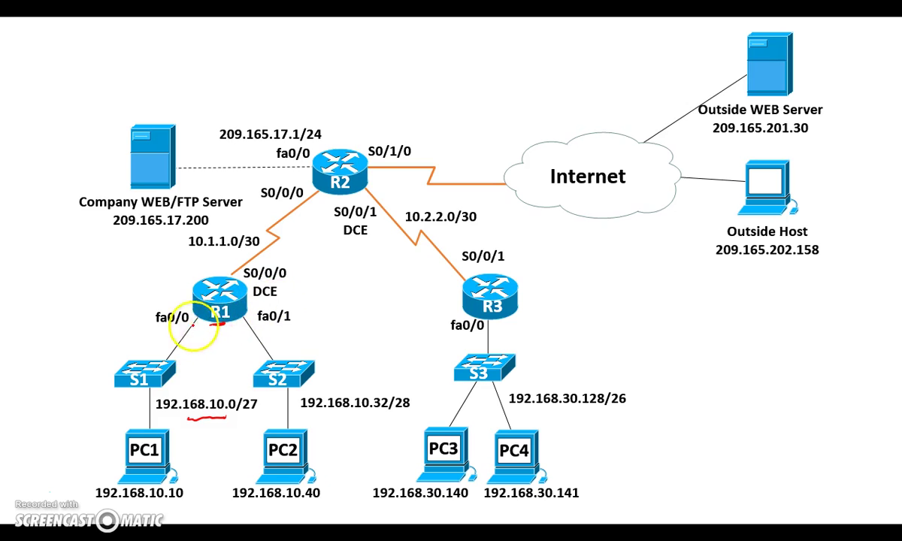
{"action": "mouse_move", "coordinate": [188, 306]}
{"action": "left_mouse_down"}
{"action": "mouse_move", "coordinate": [154, 312]}
{"action": "mouse_move", "coordinate": [155, 324]}
{"action": "mouse_move", "coordinate": [190, 324]}
{"action": "mouse_move", "coordinate": [171, 304]}
{"action": "left_mouse_up"}
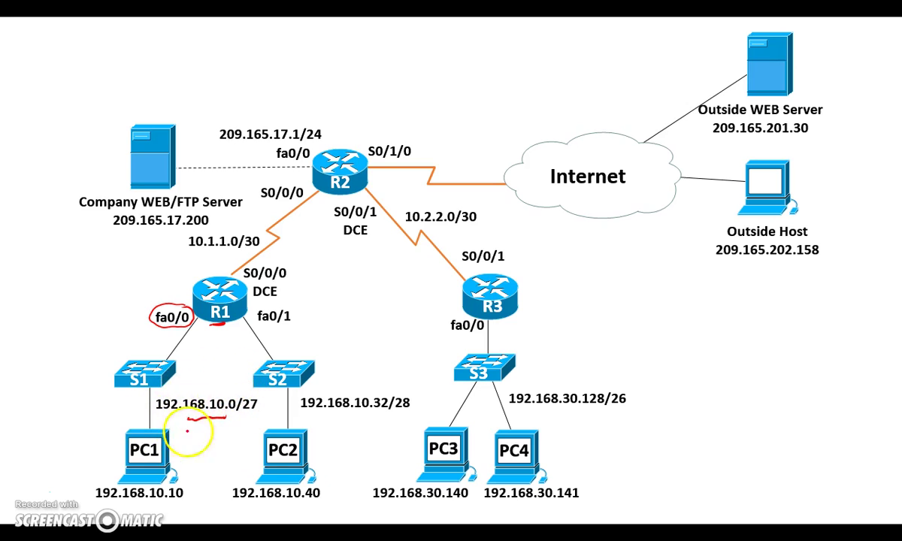
{"action": "left_click_drag", "start_coordinate": [187, 377], "coordinate": [206, 347]}
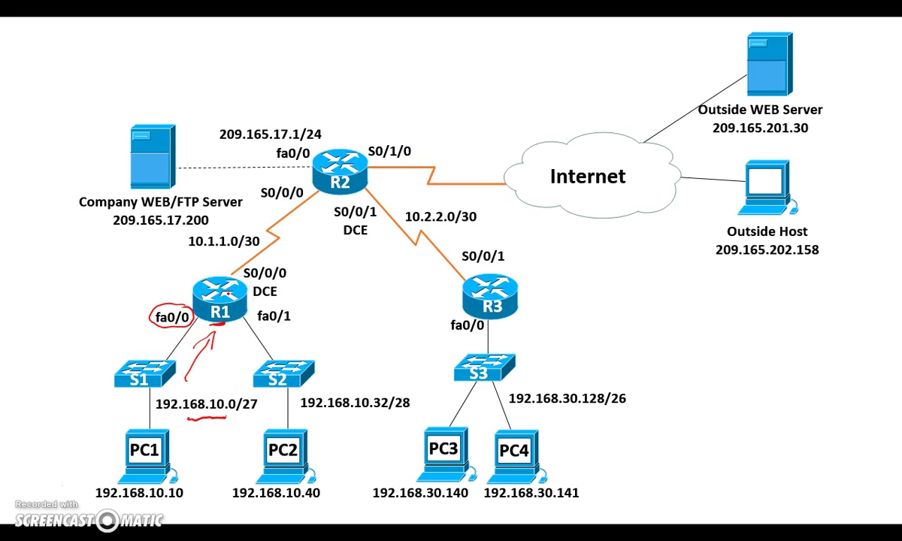
Return to the Word lab document and underline "permit" in the first access-list 102 statement
{"action": "key", "text": "alt+Tab"}
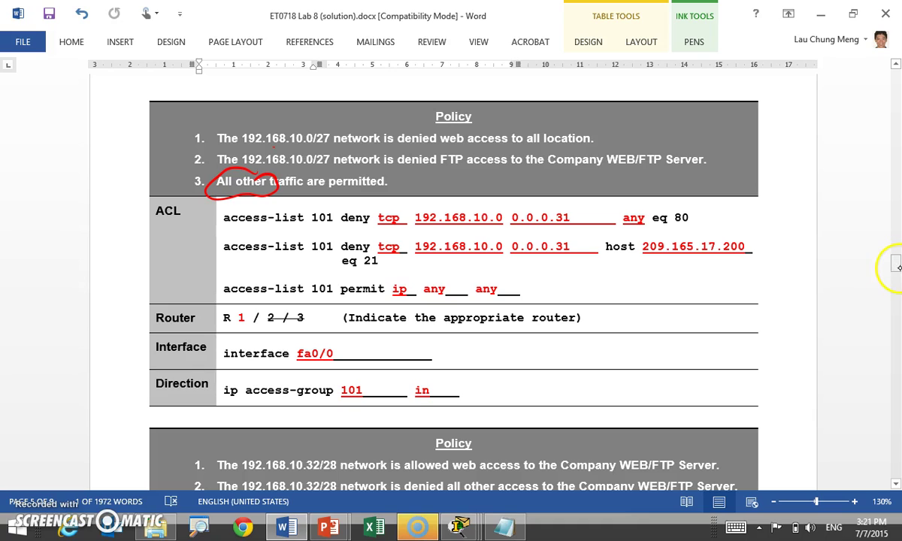
{"action": "scroll", "coordinate": [894, 279], "scroll_direction": "down", "scroll_amount": 3}
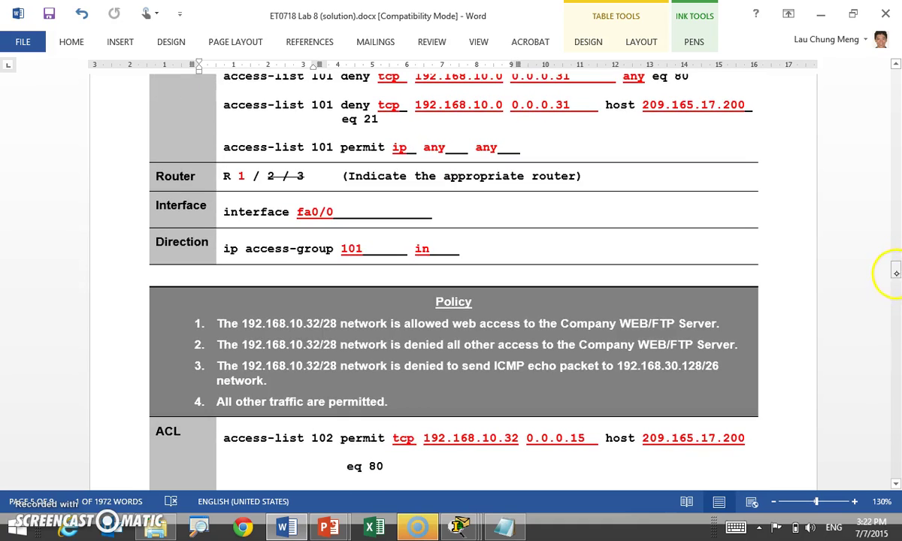
{"action": "scroll", "coordinate": [894, 277], "scroll_direction": "down", "scroll_amount": 5}
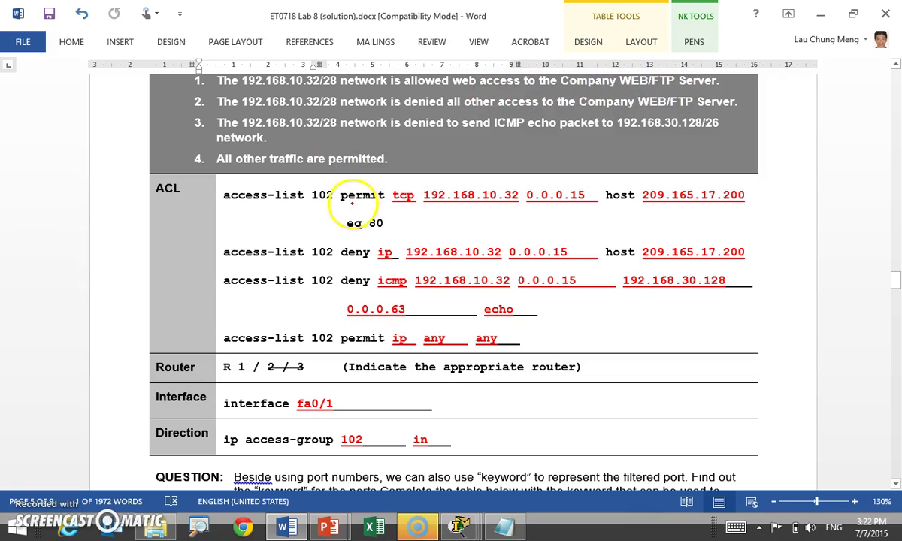
{"action": "left_click_drag", "start_coordinate": [347, 201], "coordinate": [364, 200]}
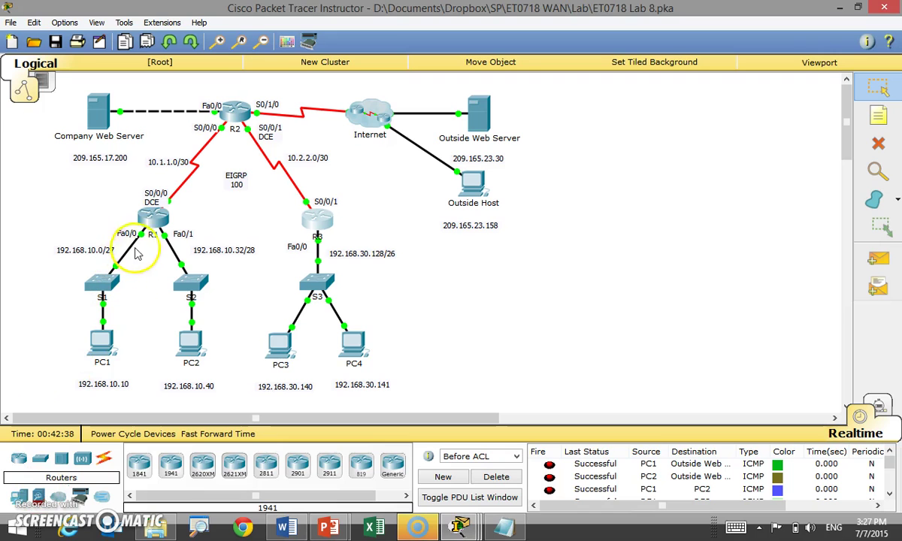
Open R1's command line in Packet Tracer, log in with the console and enable passwords, and enter global configuration mode
{"action": "left_click", "coordinate": [154, 218]}
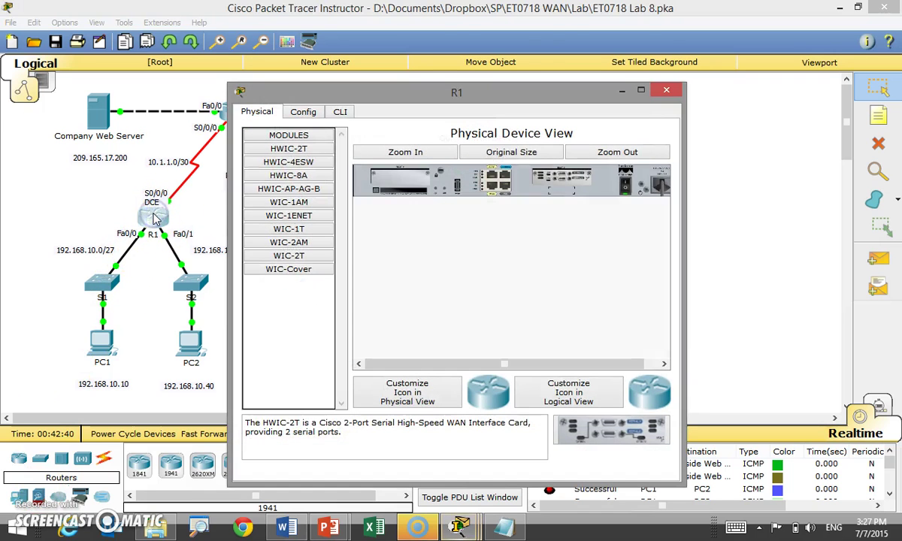
{"action": "left_click", "coordinate": [341, 112]}
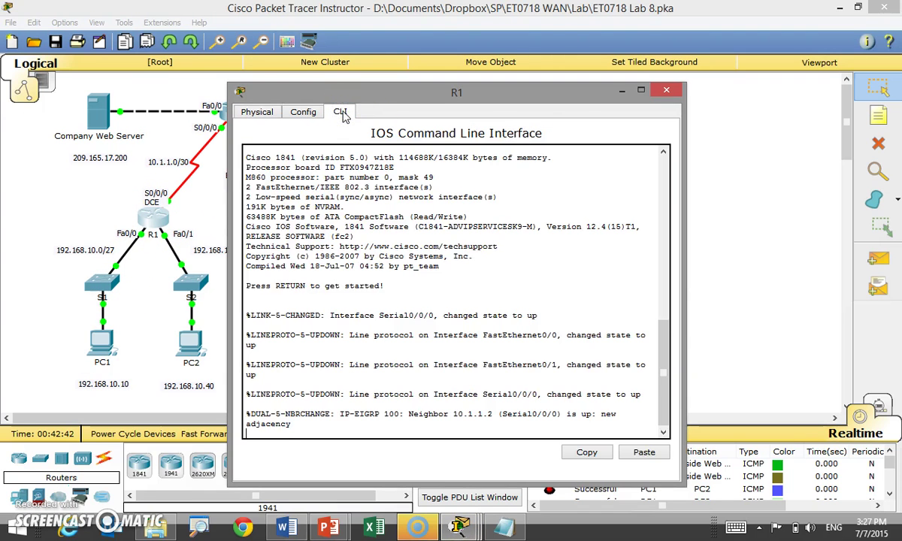
{"action": "key", "text": "Return"}
{"action": "key", "text": "Return"}
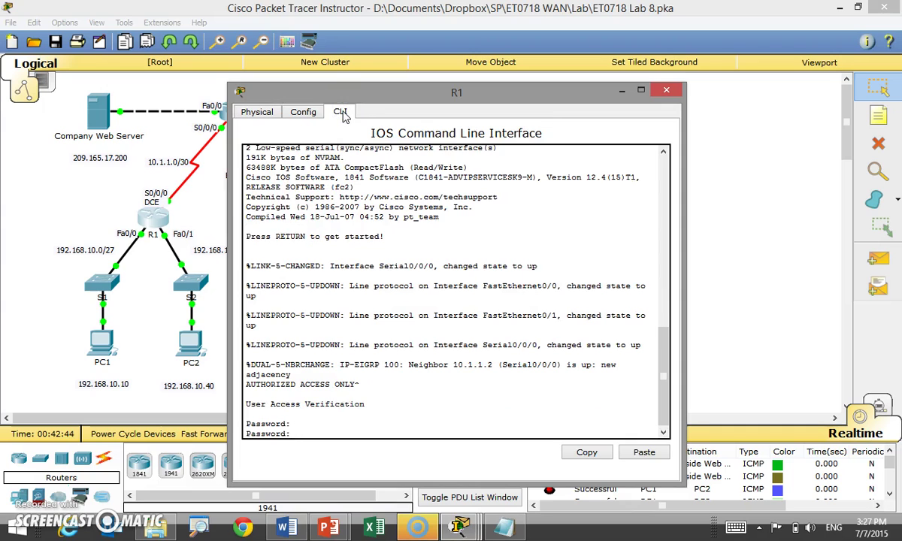
{"action": "key", "text": "Return"}
{"action": "type", "text": "en"}
{"action": "key", "text": "Return"}
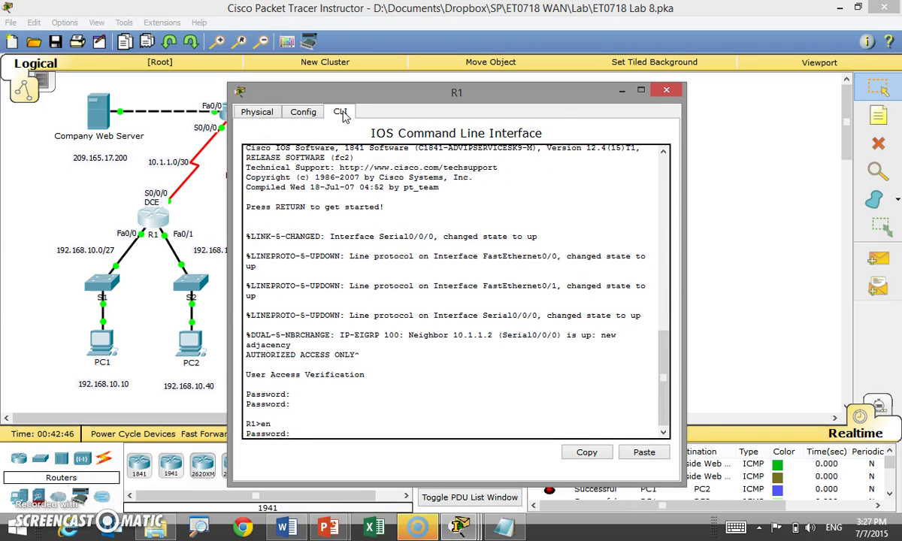
{"action": "key", "text": "Return"}
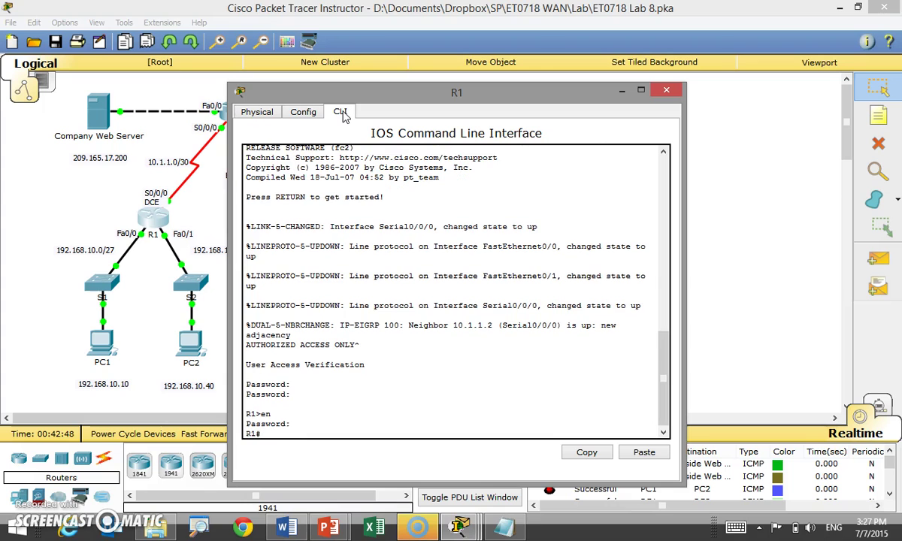
{"action": "type", "text": "conf t"}
{"action": "key", "text": "Return"}
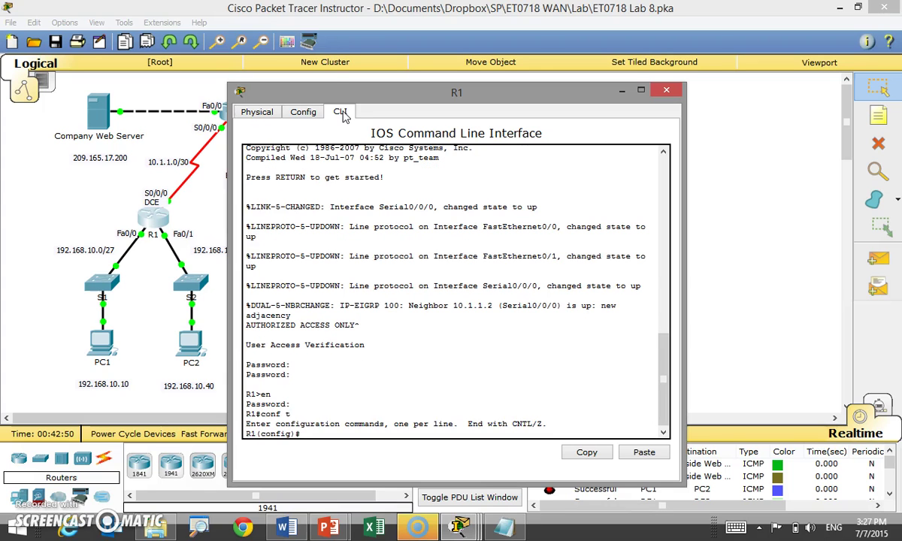
{"action": "left_click_drag", "start_coordinate": [441, 91], "coordinate": [438, 20]}
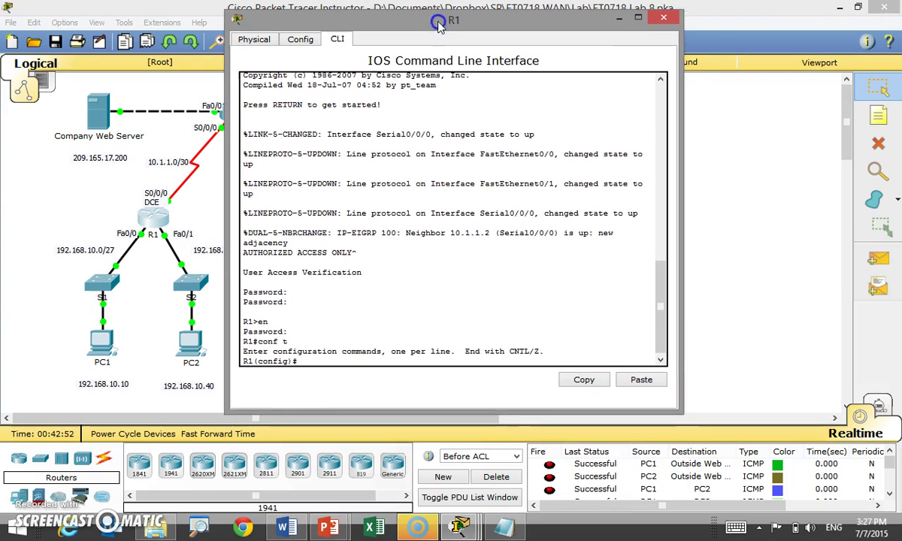
Consult the Word lab document and start an access-list 102 statement on R1 denying icmp from 192.168.10.32 0.0.0.15 to 192.168.20.128 0.0.0.63
{"action": "key", "text": "alt+Tab"}
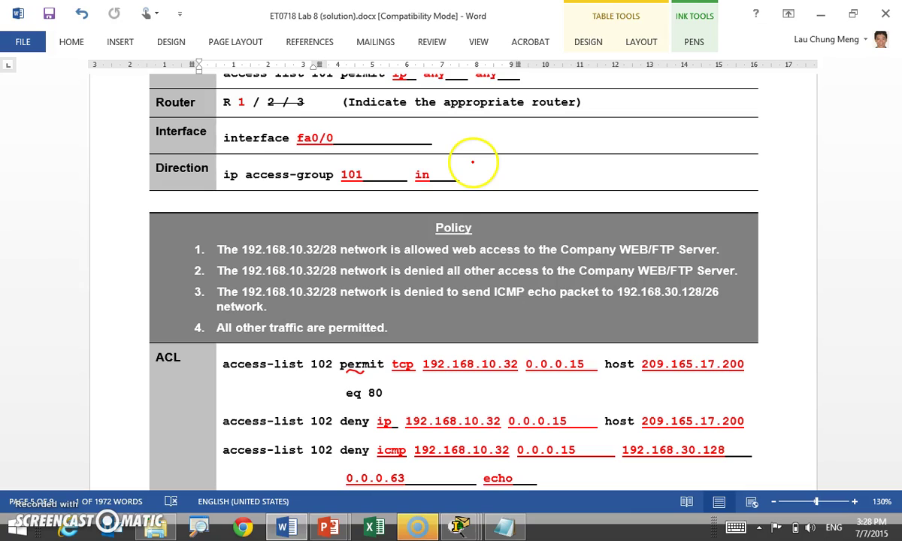
{"action": "key", "text": "alt+Tab"}
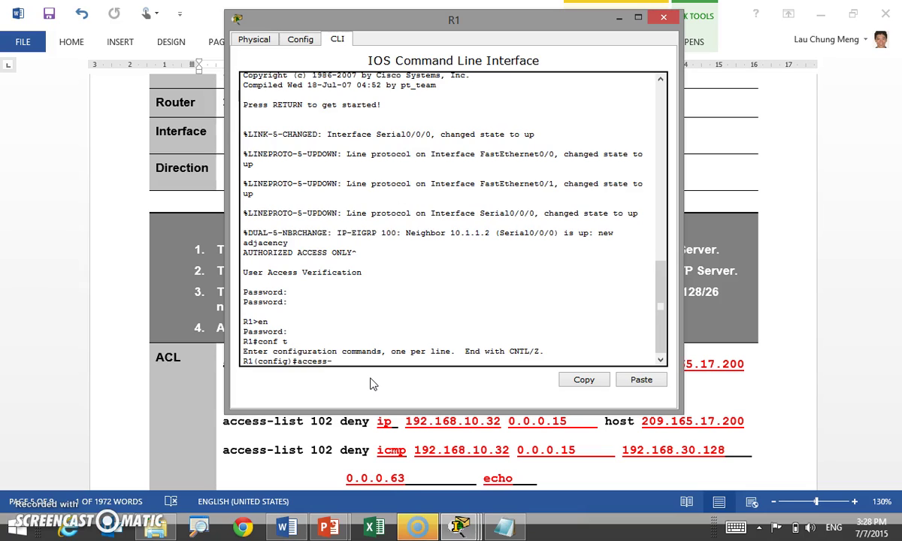
{"action": "key", "text": "Tab"}
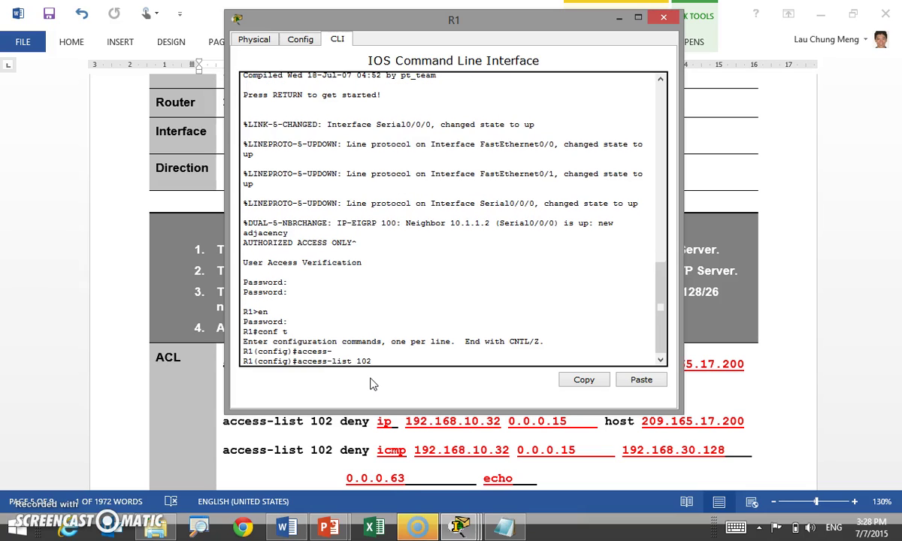
{"action": "key", "text": "Tab"}
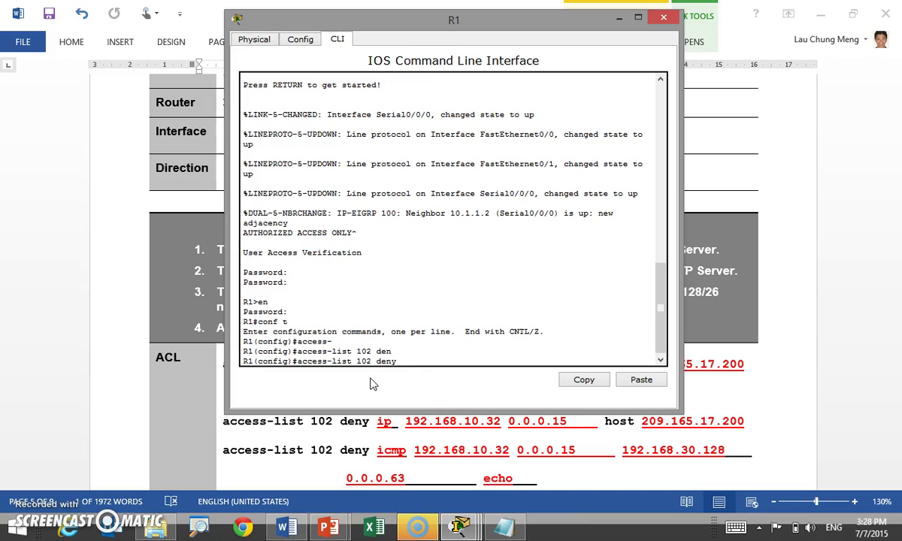
{"action": "type", "text": "icm"}
{"action": "key", "text": "Tab"}
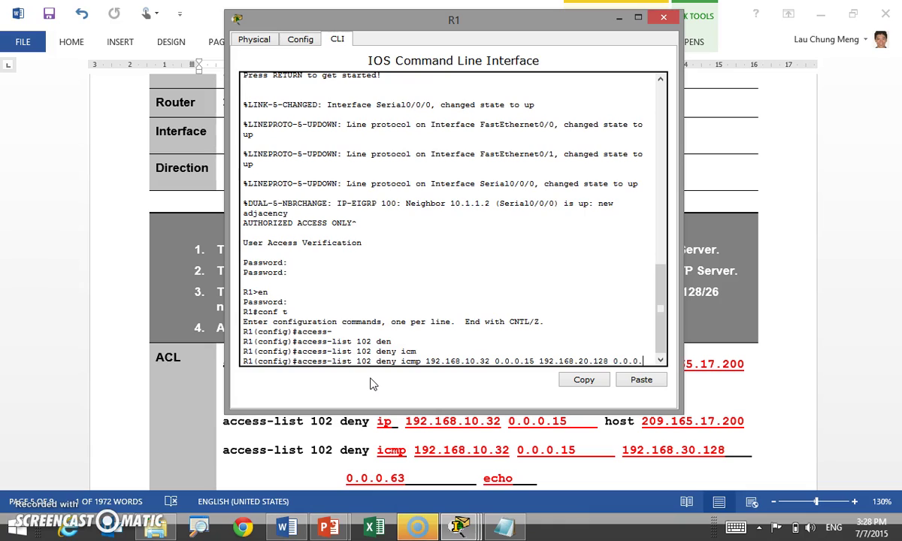
{"action": "type", "text": "3"}
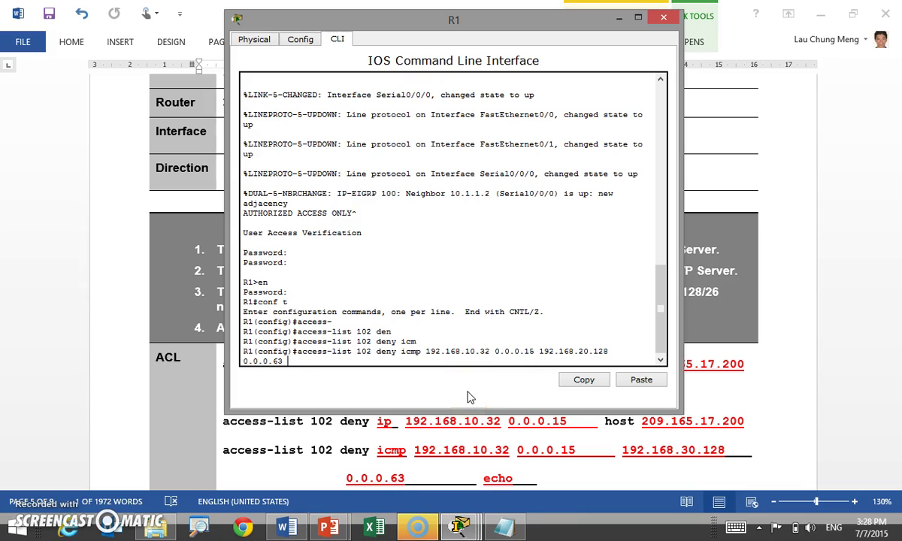
List the ICMP message options, check the policy in the lab document, and complete the access-list 102 deny statement with echo
{"action": "type", "text": "?"}
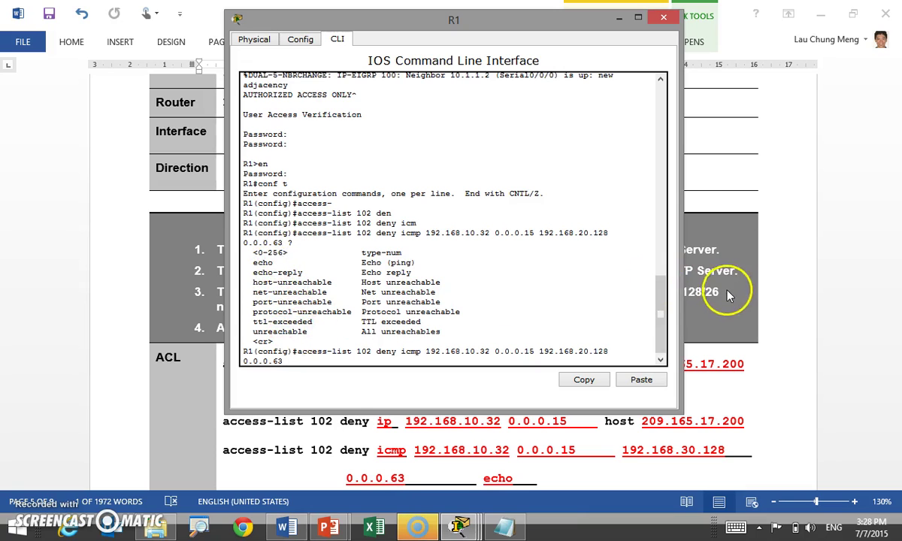
{"action": "left_click", "coordinate": [684, 278]}
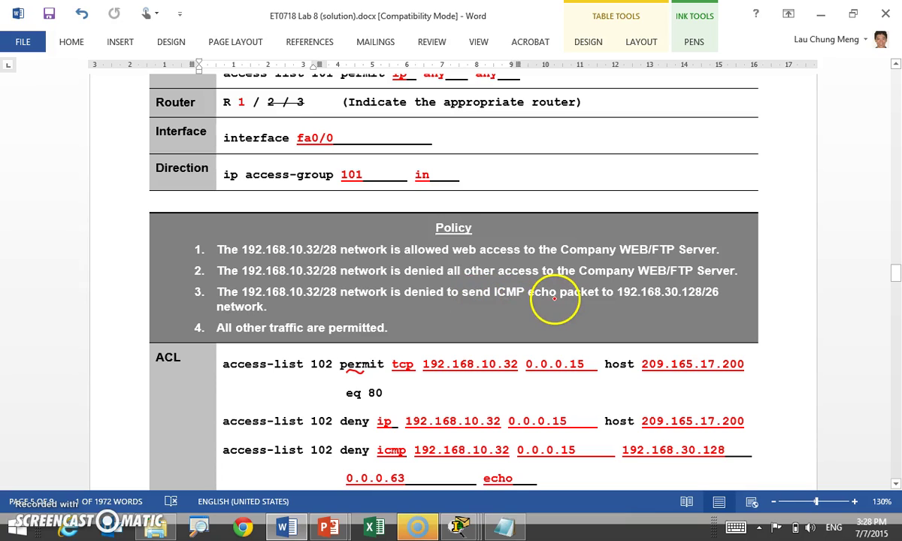
{"action": "key", "text": "alt+Tab"}
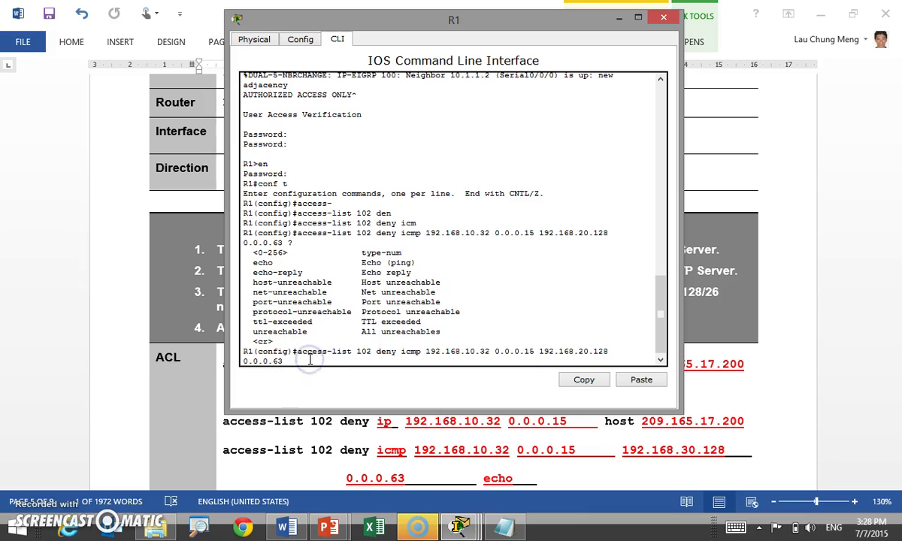
{"action": "key", "text": "Return"}
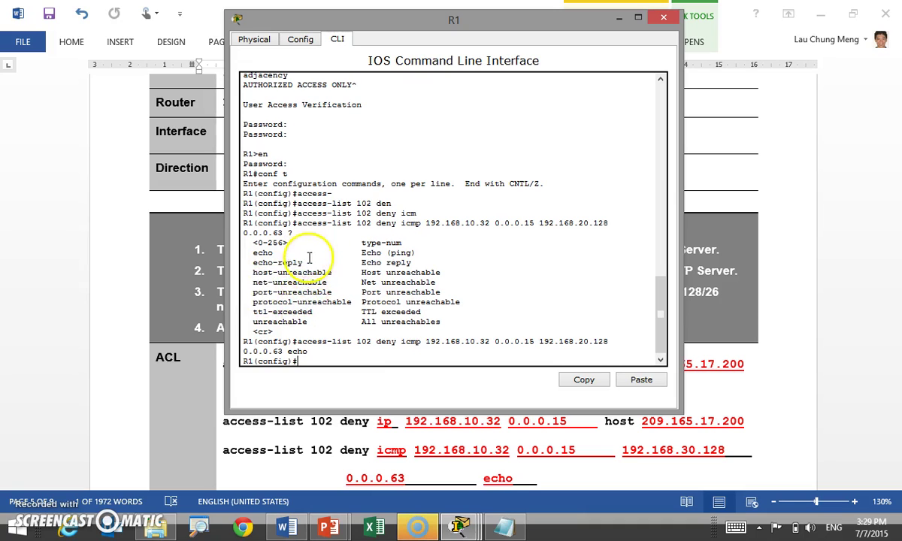
Review the access-list 102 statements, interface and direction in the Word lab document against R1's connections in the Packet Tracer topology
{"action": "key", "text": "alt+Tab"}
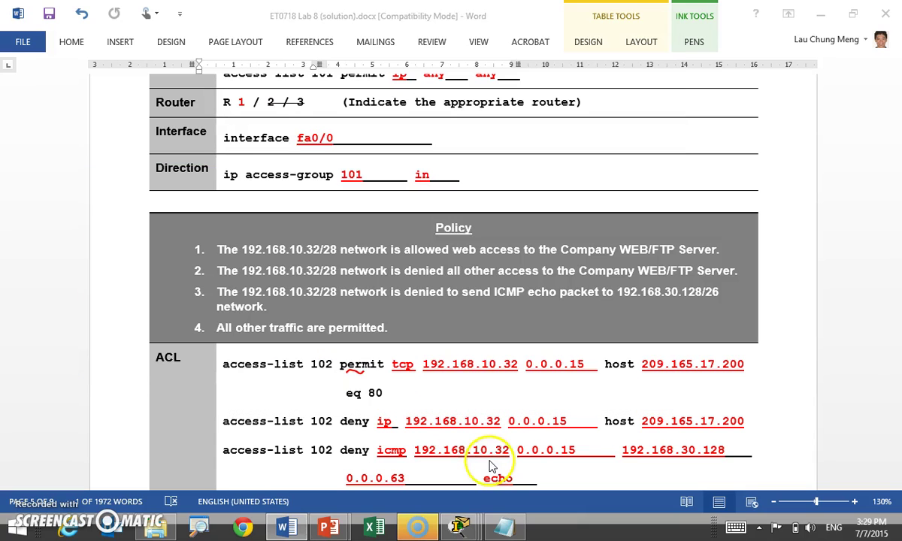
{"action": "left_click_drag", "start_coordinate": [894, 278], "coordinate": [897, 291]}
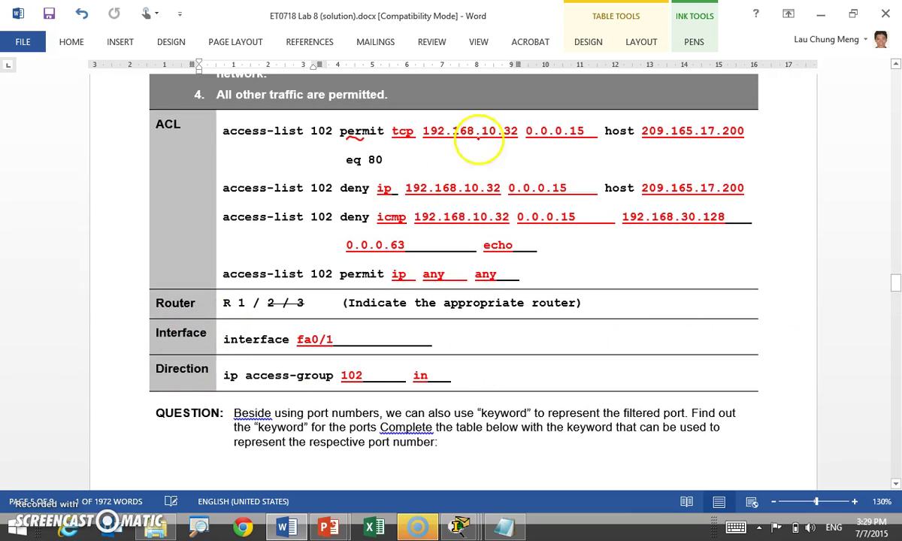
{"action": "key", "text": "alt+Tab"}
{"action": "key", "text": "alt+Tab"}
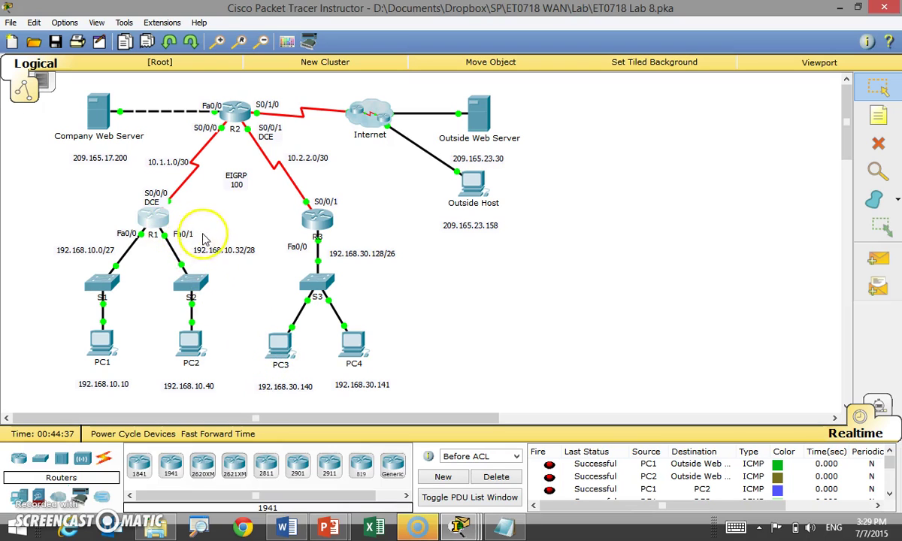
{"action": "key", "text": "alt+Tab"}
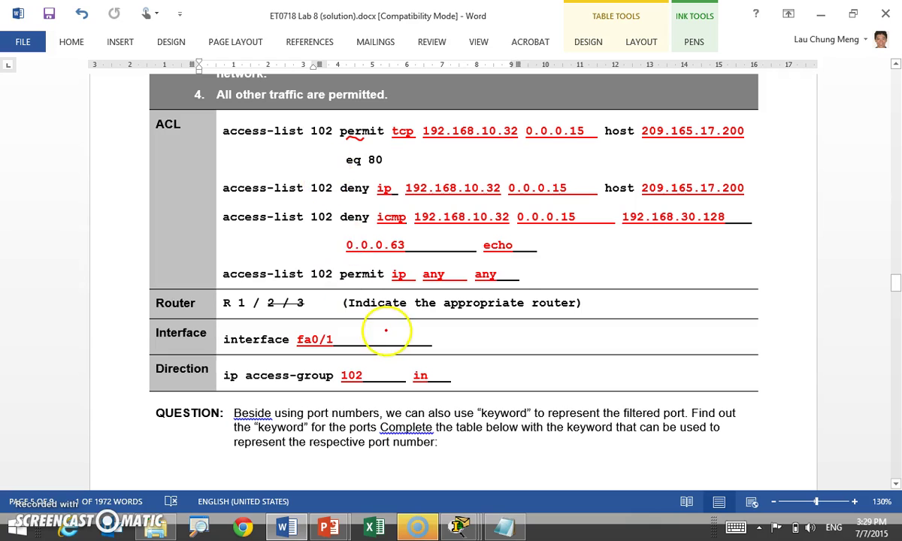
Read the port keyword question, its answer table and the Step 5 note on implementing the ACLs in the lab document
{"action": "scroll", "coordinate": [448, 379], "scroll_direction": "down", "scroll_amount": 10}
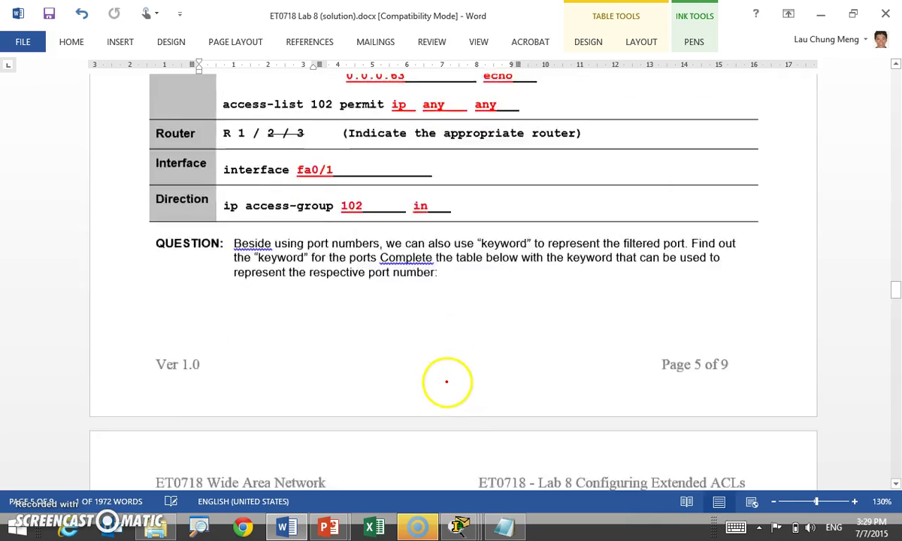
{"action": "scroll", "coordinate": [448, 378], "scroll_direction": "down", "scroll_amount": 3}
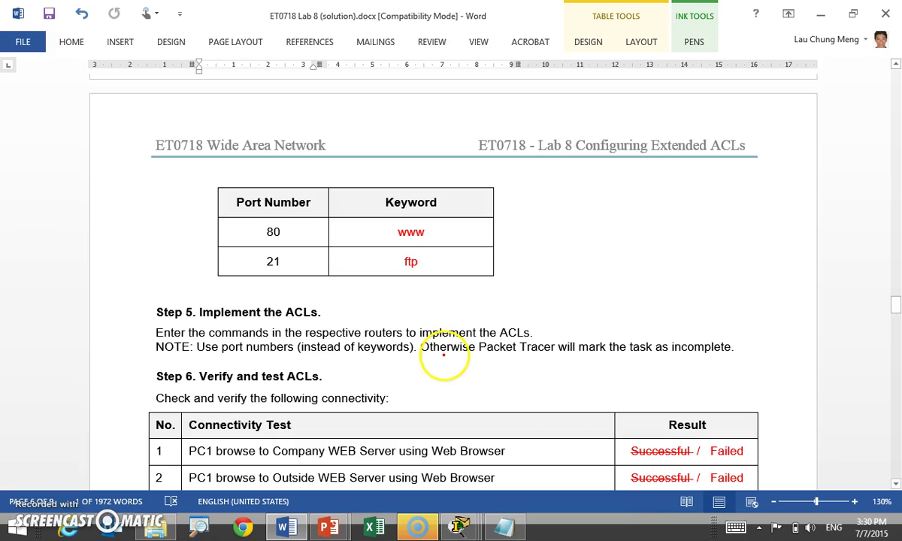
{"action": "scroll", "coordinate": [451, 332], "scroll_direction": "up", "scroll_amount": 9}
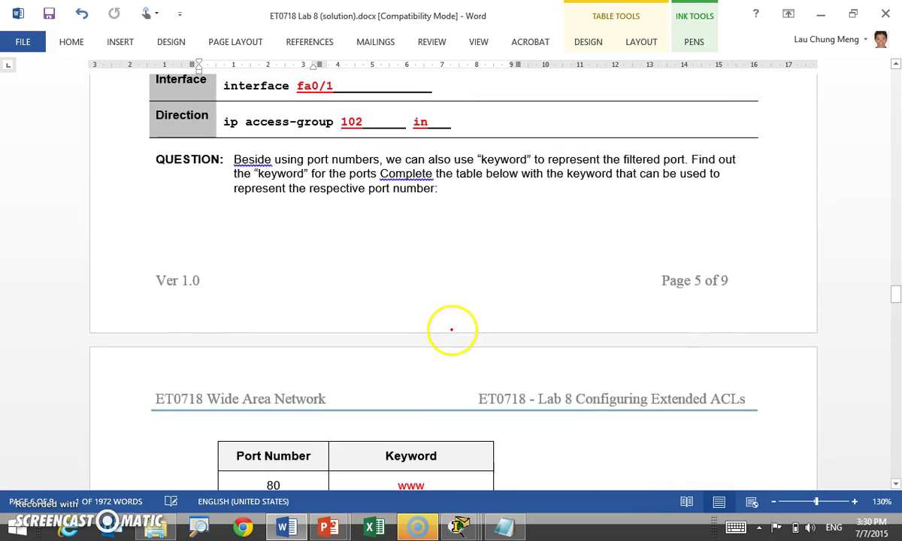
{"action": "scroll", "coordinate": [451, 329], "scroll_direction": "up", "scroll_amount": 20}
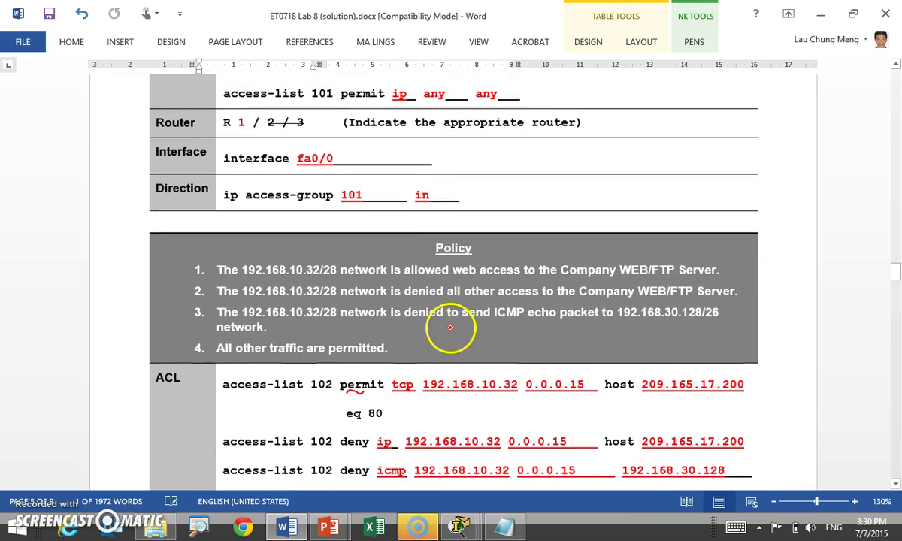
In R1's command line, write access-list 102 permit tcp 192.168.10.32 0.0.0.15 host 209.165.17.200 eq, following the lab document
{"action": "key", "text": "alt+Tab"}
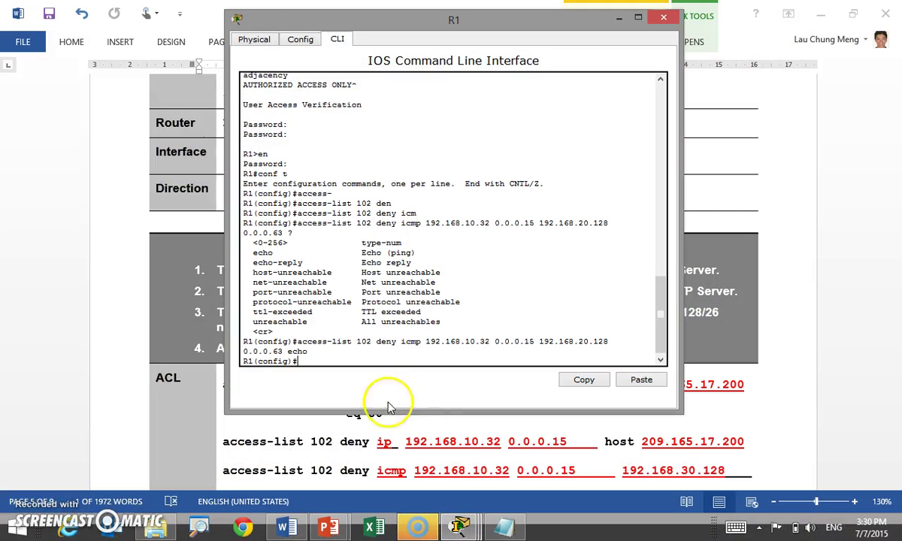
{"action": "left_click", "coordinate": [406, 422]}
{"action": "scroll", "coordinate": [406, 425], "scroll_direction": "up", "scroll_amount": 1}
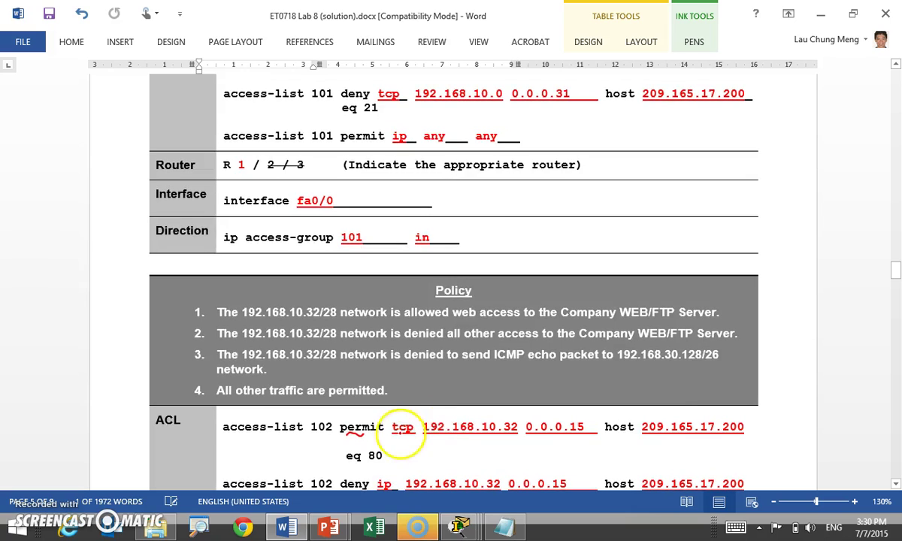
{"action": "key", "text": "alt+Tab"}
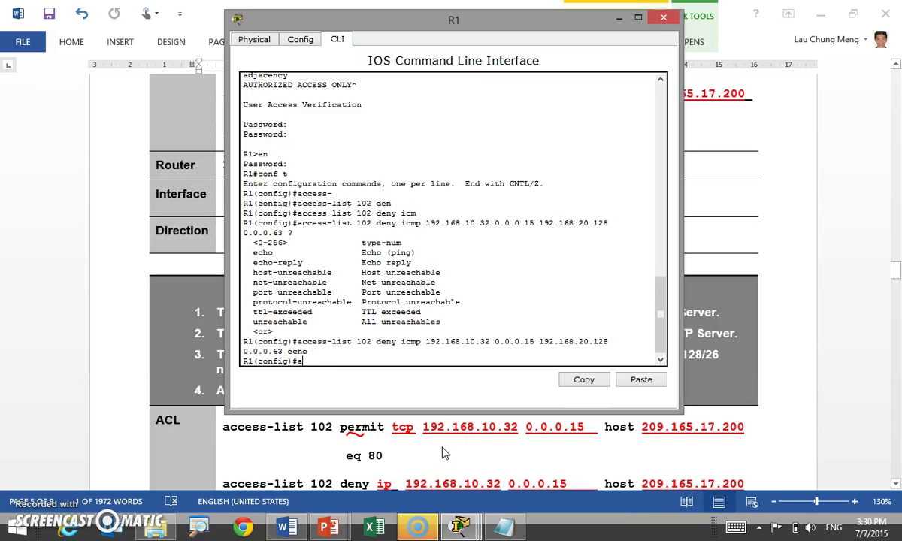
{"action": "type", "text": "s"}
{"action": "key", "text": "Tab"}
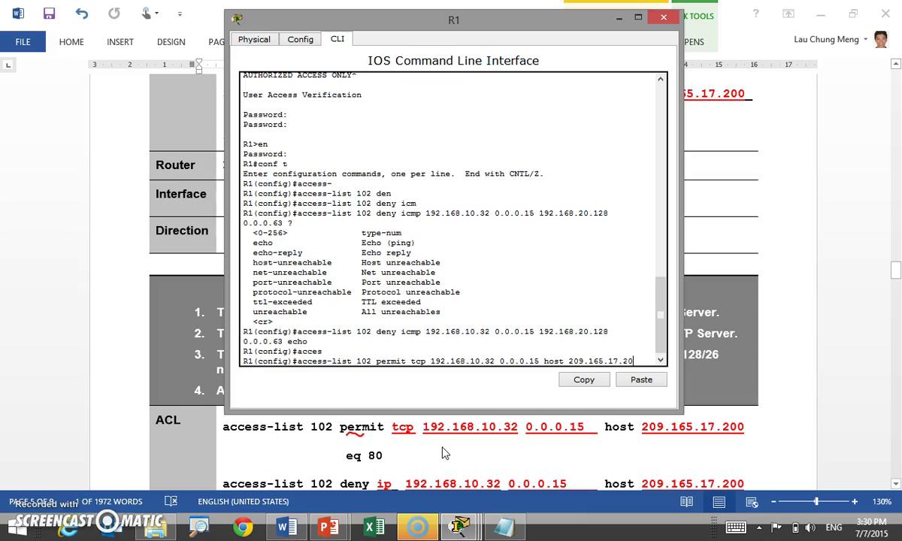
{"action": "type", "text": "eq"}
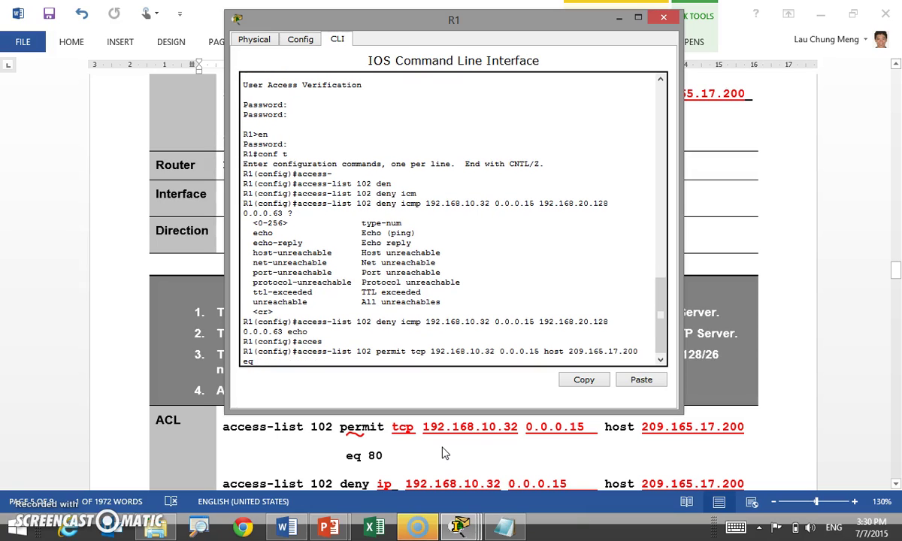
List the port options available after eq in the permit statement and highlight the protocol keywords, including www and ftp
{"action": "type", "text": " ?"}
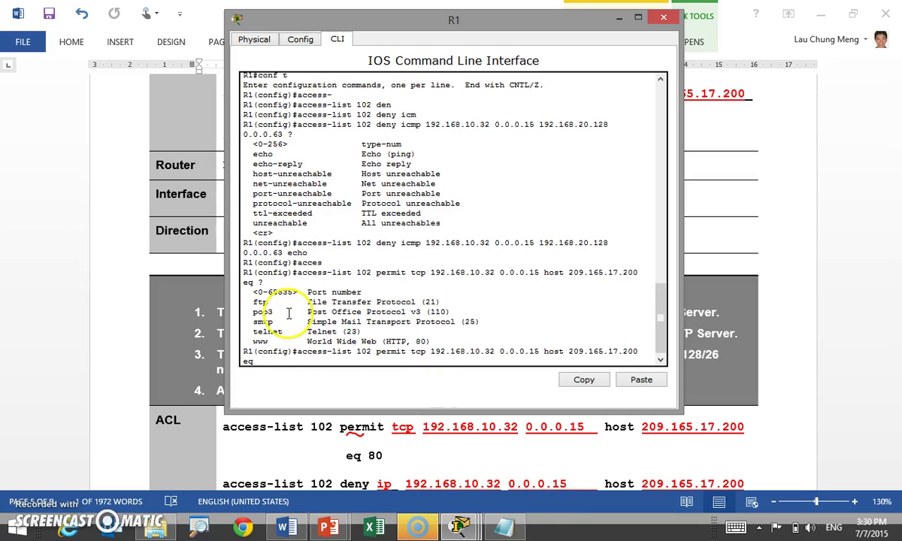
{"action": "mouse_move", "coordinate": [257, 301]}
{"action": "left_mouse_down"}
{"action": "mouse_move", "coordinate": [259, 332]}
{"action": "mouse_move", "coordinate": [257, 302]}
{"action": "left_mouse_up"}
{"action": "left_click", "coordinate": [264, 331]}
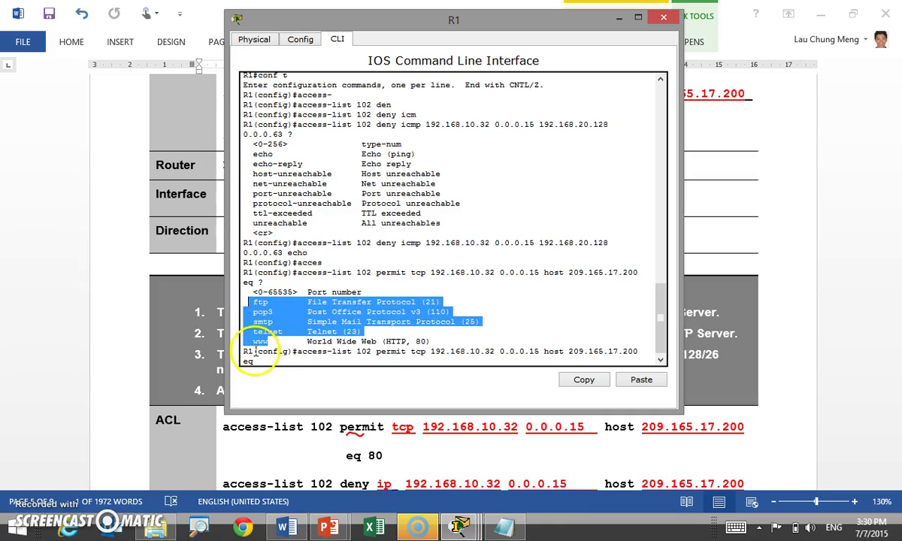
{"action": "left_click", "coordinate": [264, 331]}
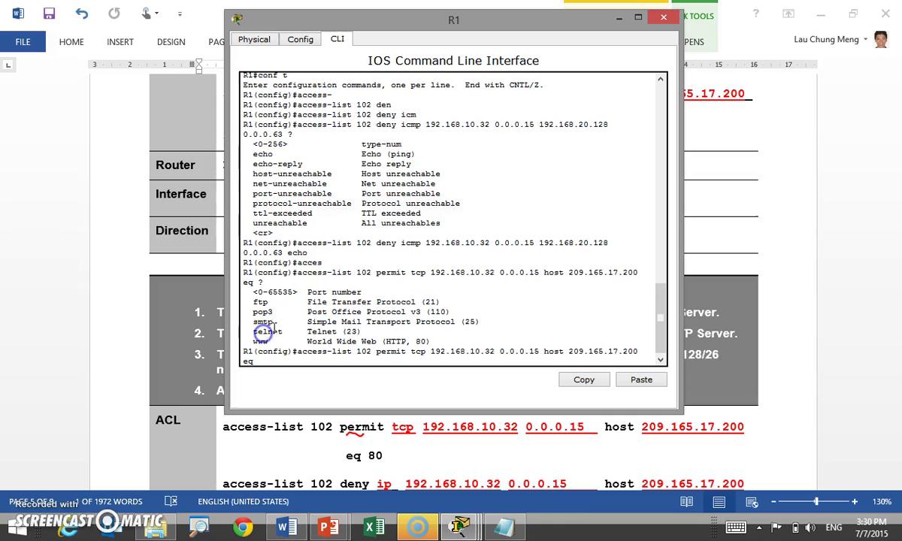
{"action": "left_click", "coordinate": [439, 312]}
{"action": "left_click_drag", "start_coordinate": [469, 321], "coordinate": [475, 321]}
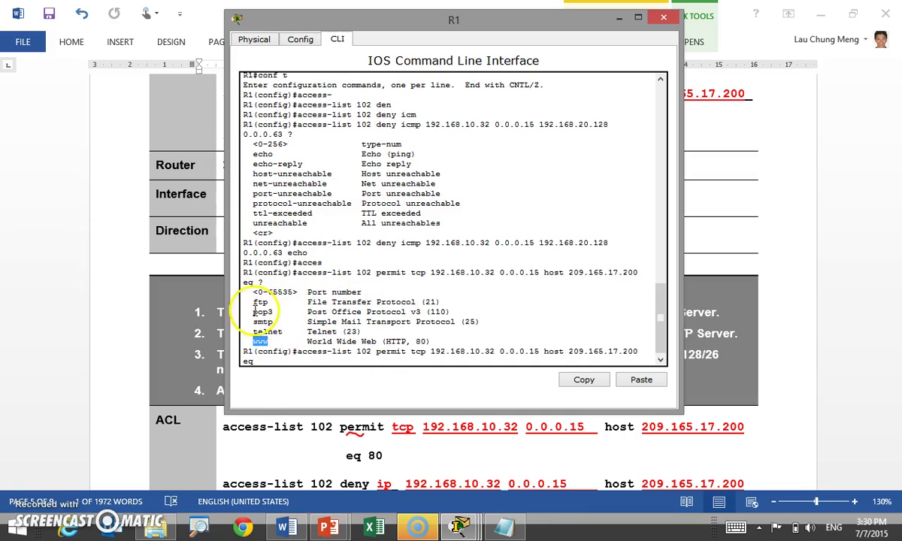
{"action": "left_click_drag", "start_coordinate": [426, 301], "coordinate": [434, 301]}
{"action": "left_click_drag", "start_coordinate": [253, 302], "coordinate": [268, 303]}
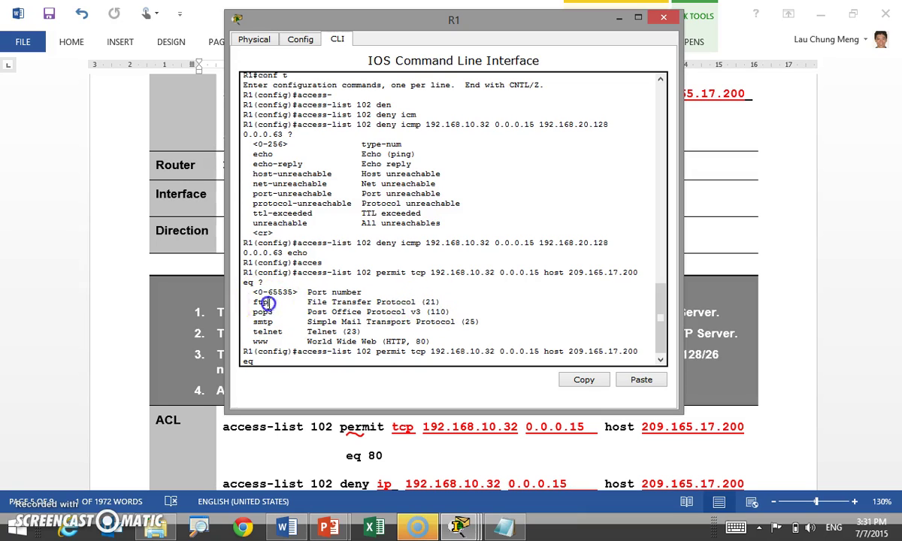
Switch back to the Word lab document and check the keywords for ports 80 and 21 and the Step 5 note on implementing the ACLs
{"action": "left_click", "coordinate": [465, 454]}
{"action": "scroll", "coordinate": [465, 454], "scroll_direction": "down", "scroll_amount": 10}
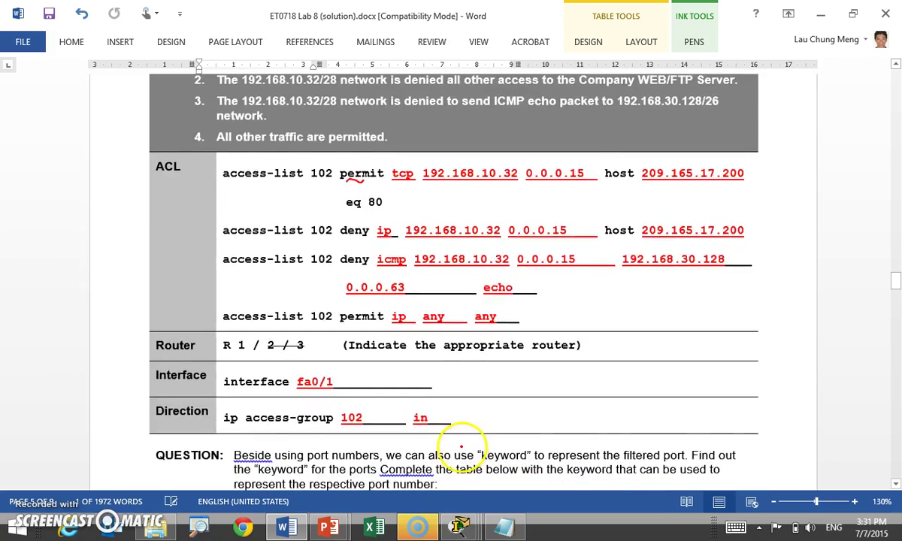
{"action": "scroll", "coordinate": [456, 440], "scroll_direction": "down", "scroll_amount": 3}
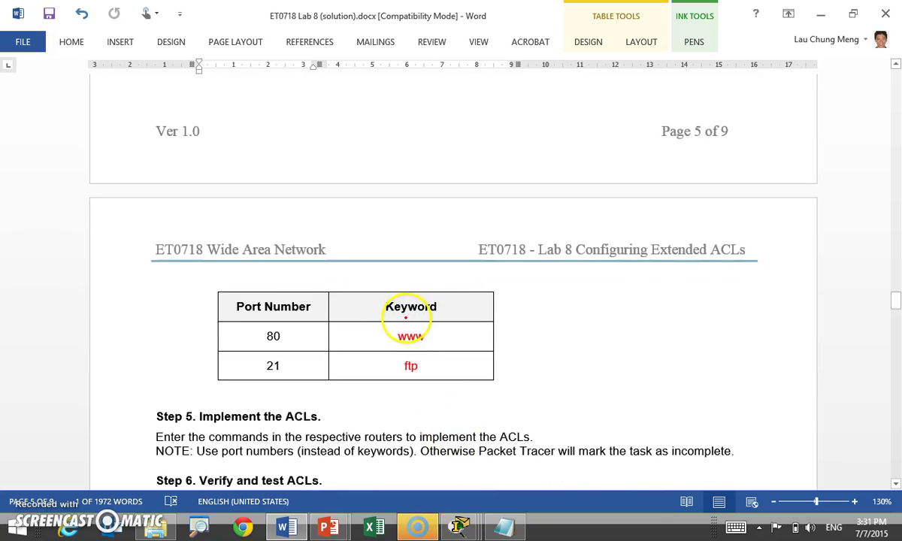
{"action": "scroll", "coordinate": [450, 312], "scroll_direction": "down", "scroll_amount": 6}
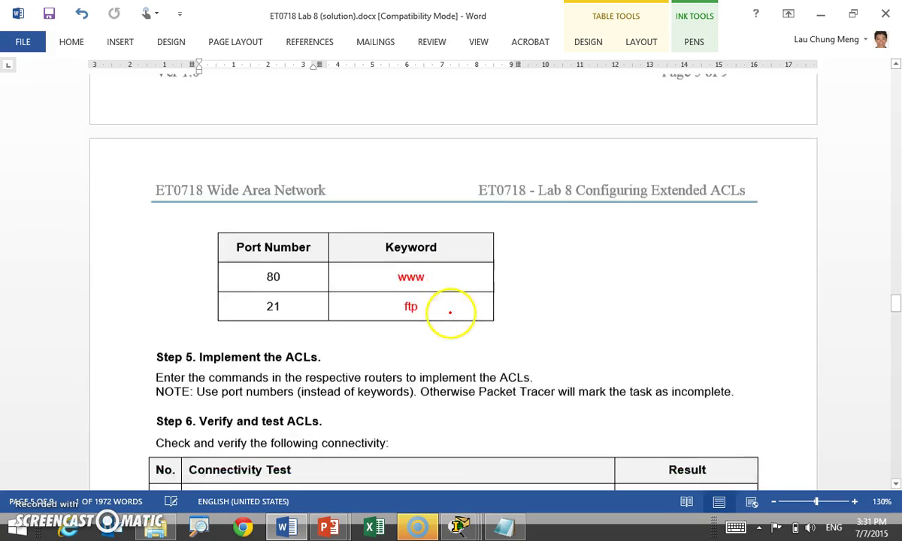
Review the Step 6 connectivity test table and the Step 7 results check, continuing to the start of Task 3 on named extended ACLs
{"action": "scroll", "coordinate": [441, 297], "scroll_direction": "down", "scroll_amount": 4}
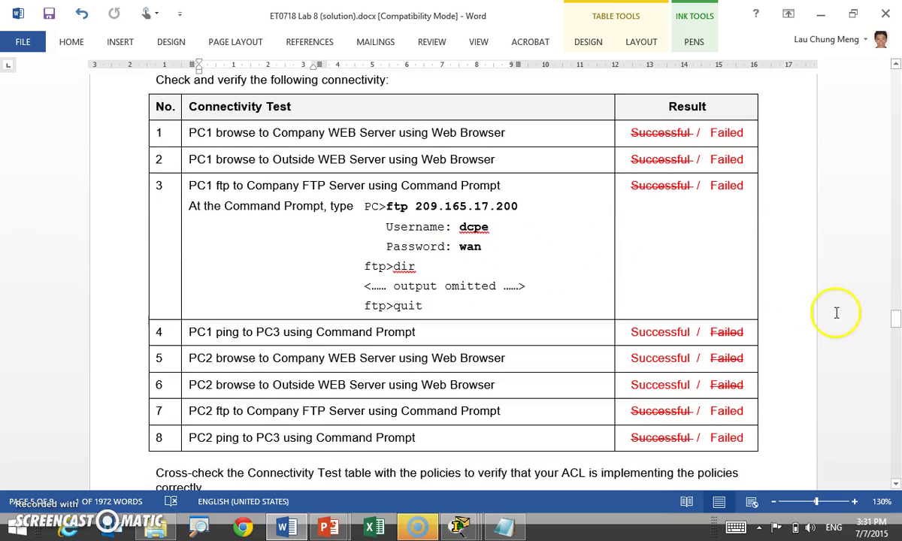
{"action": "scroll", "coordinate": [801, 272], "scroll_direction": "down", "scroll_amount": 2}
{"action": "scroll", "coordinate": [805, 263], "scroll_direction": "up", "scroll_amount": 2}
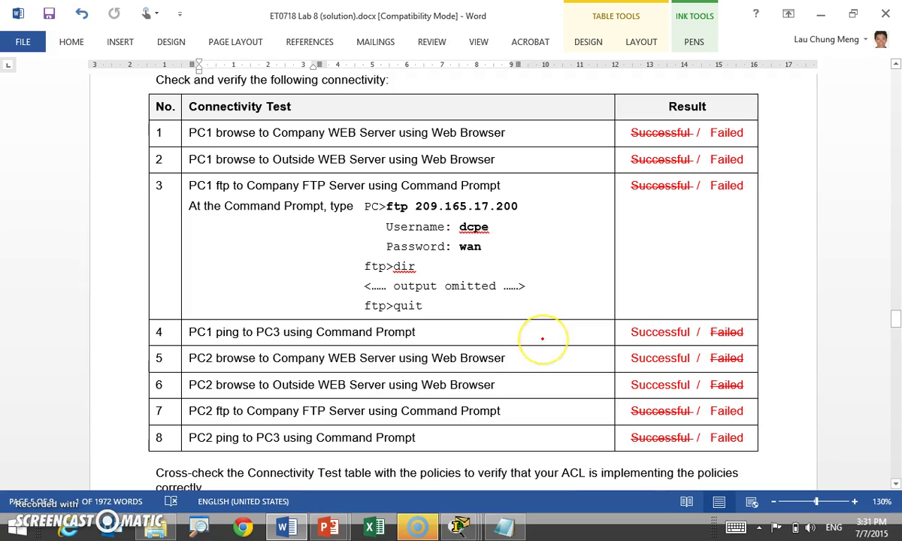
{"action": "scroll", "coordinate": [543, 338], "scroll_direction": "down", "scroll_amount": 5}
{"action": "scroll", "coordinate": [543, 331], "scroll_direction": "down", "scroll_amount": 4}
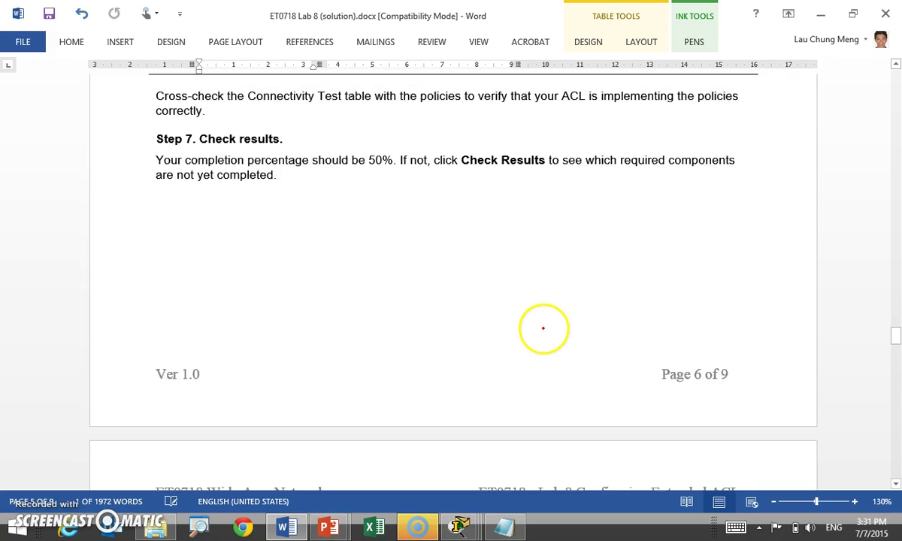
{"action": "scroll", "coordinate": [543, 328], "scroll_direction": "down", "scroll_amount": 3}
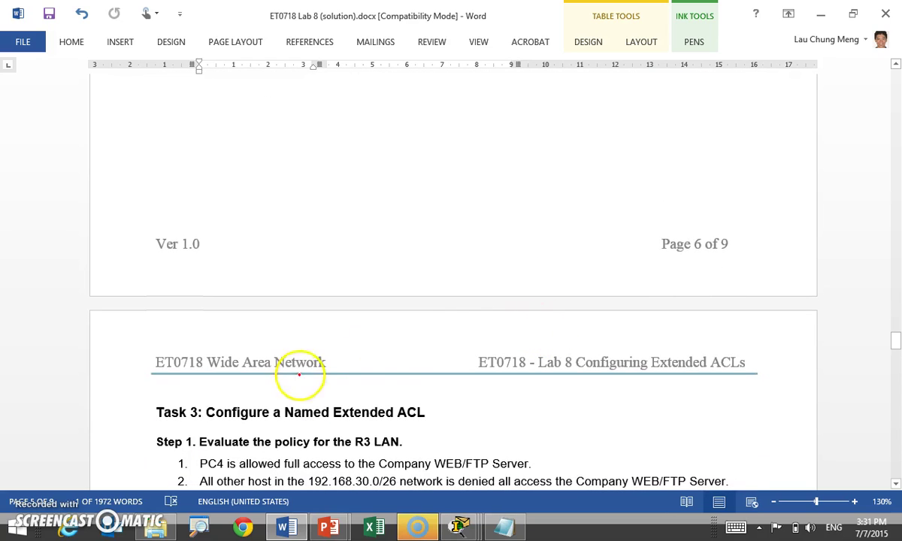